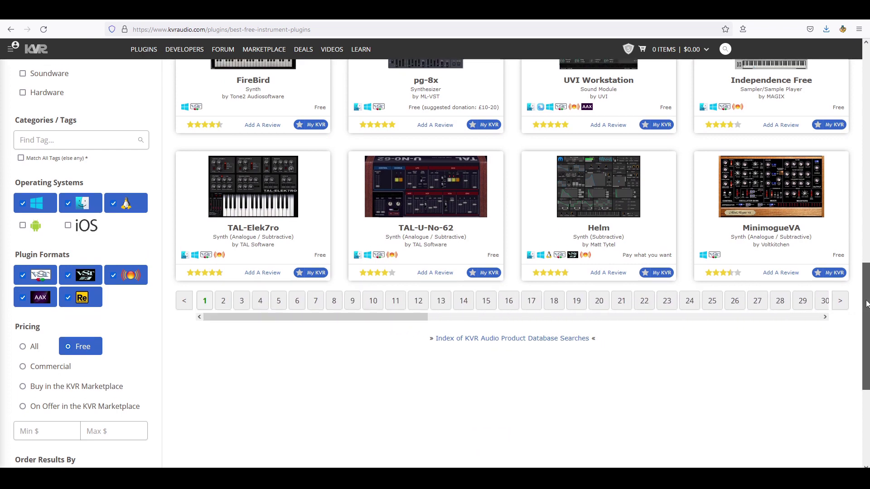
pyautogui.moveTo(867, 308); pyautogui.dragTo(867, 158)
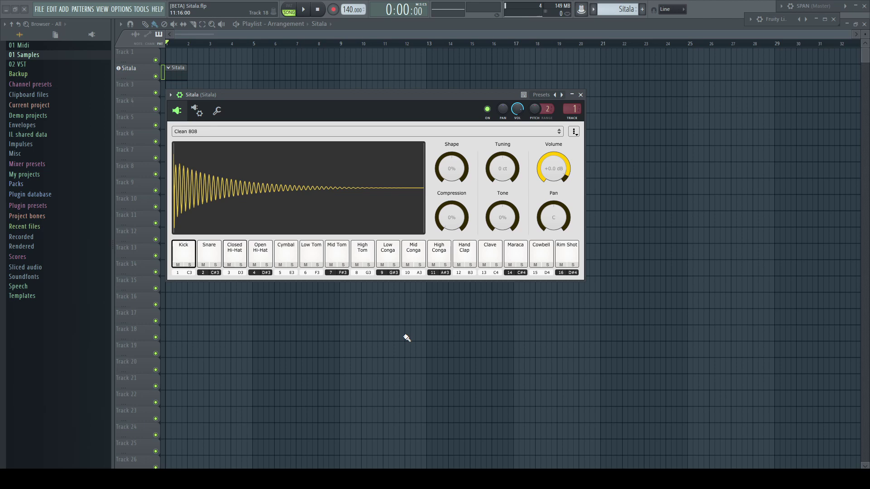
# Step: Select the Clean 808 kit in Sitala and replace the Kick pad's sample with ATE Kick - 003 G# long from the 01 Kick folder
pyautogui.click(360, 131)
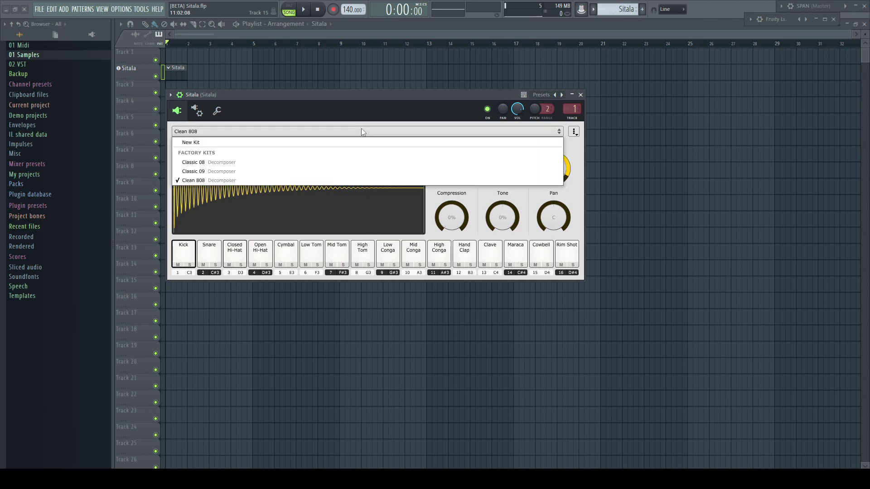
pyautogui.click(229, 181)
pyautogui.rightClick(183, 255)
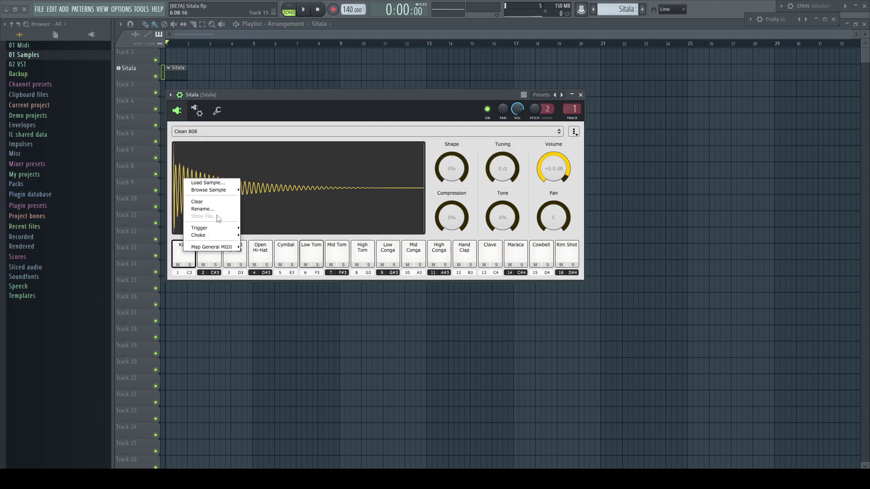
pyautogui.moveTo(233, 190)
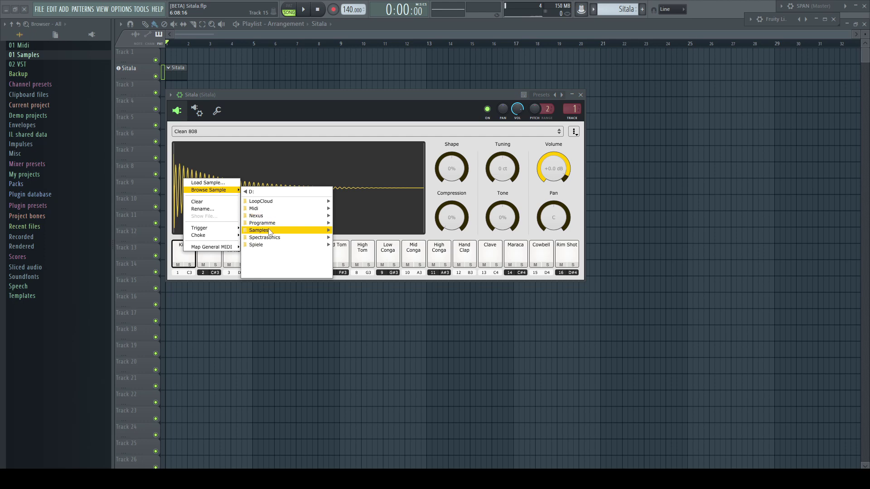
pyautogui.click(272, 230)
pyautogui.click(274, 216)
pyautogui.click(277, 206)
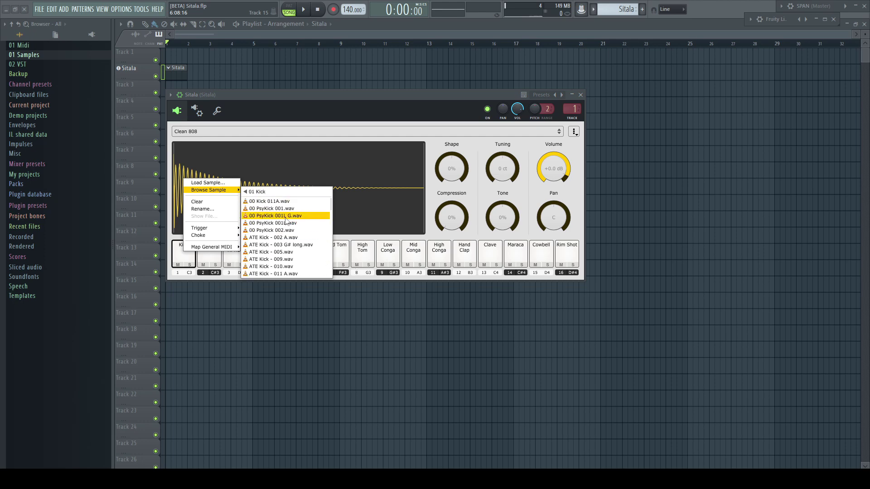
pyautogui.click(277, 206)
pyautogui.moveTo(58, 89); pyautogui.dragTo(251, 208)
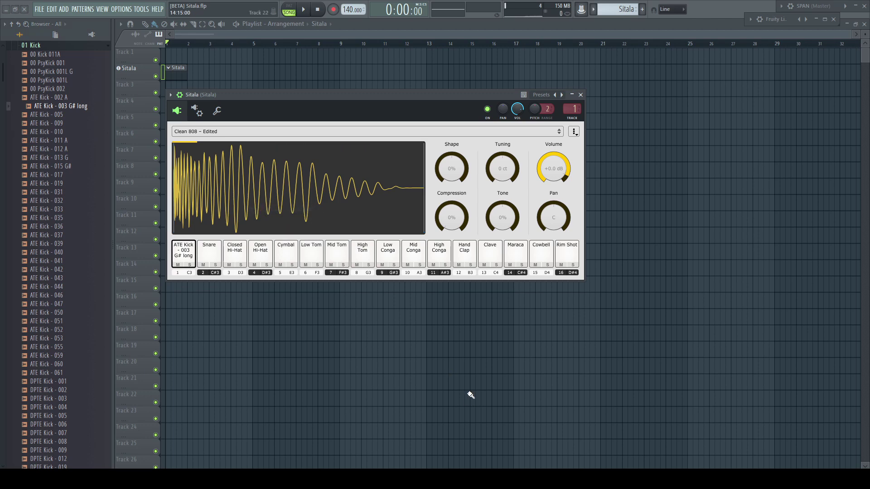
# Step: Review the Trigger and Choke options available for the first pad
pyautogui.rightClick(183, 256)
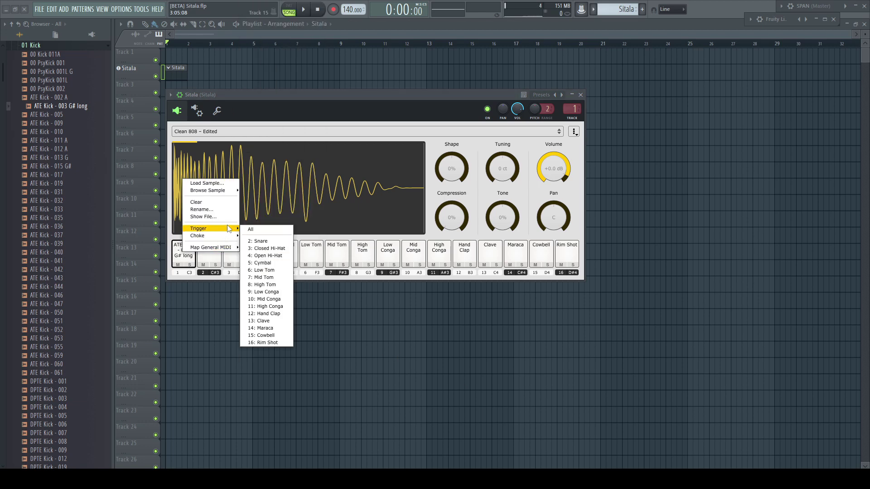
pyautogui.moveTo(236, 236)
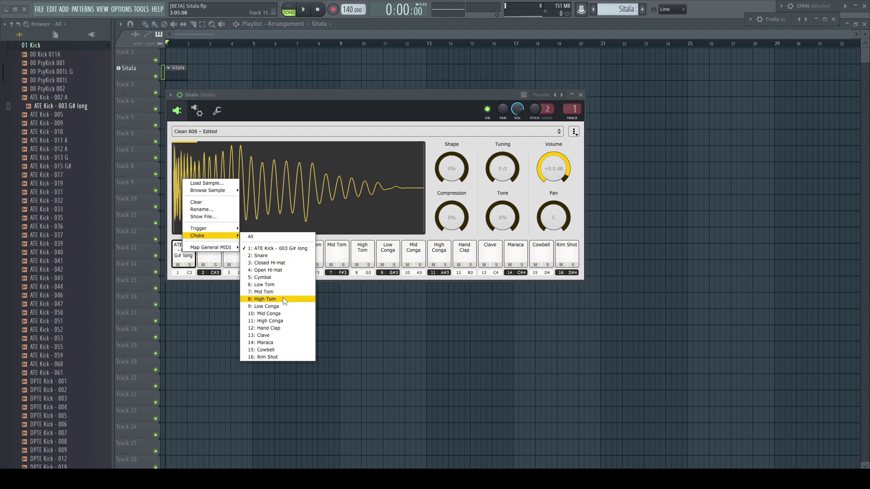
pyautogui.click(426, 233)
# Step: Set the first pad's Shape to about -50% and adjust its Tuning, Compression and Tone
pyautogui.moveTo(453, 164); pyautogui.dragTo(463, 190)
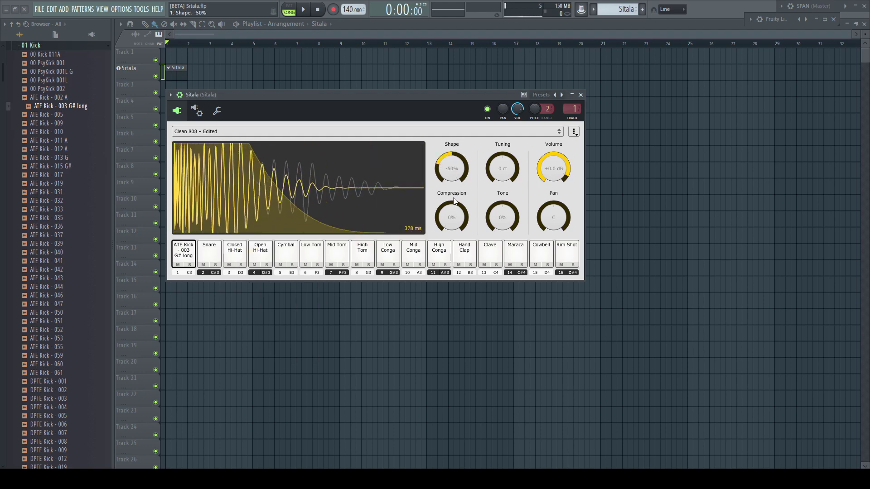
pyautogui.moveTo(501, 158)
pyautogui.mouseDown()
pyautogui.moveTo(503, 150)
pyautogui.moveTo(501, 160)
pyautogui.mouseUp()
pyautogui.moveTo(468, 225)
pyautogui.mouseDown()
pyautogui.moveTo(447, 210)
pyautogui.moveTo(446, 178)
pyautogui.moveTo(451, 240)
pyautogui.mouseUp()
pyautogui.moveTo(503, 222)
pyautogui.mouseDown()
pyautogui.moveTo(502, 211)
pyautogui.moveTo(501, 227)
pyautogui.mouseUp()
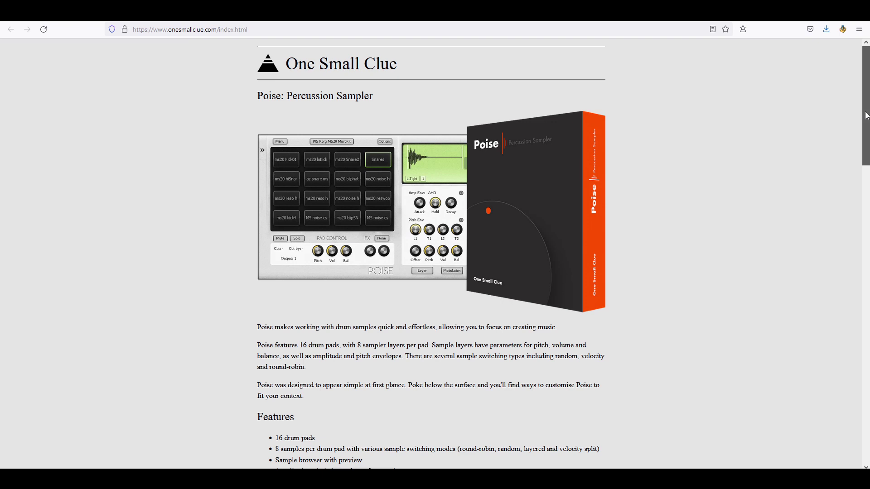
# Step: Examine the Poise percussion sampler's description, features and downloads on the One Small Clue website
pyautogui.moveTo(866, 120); pyautogui.dragTo(868, 185)
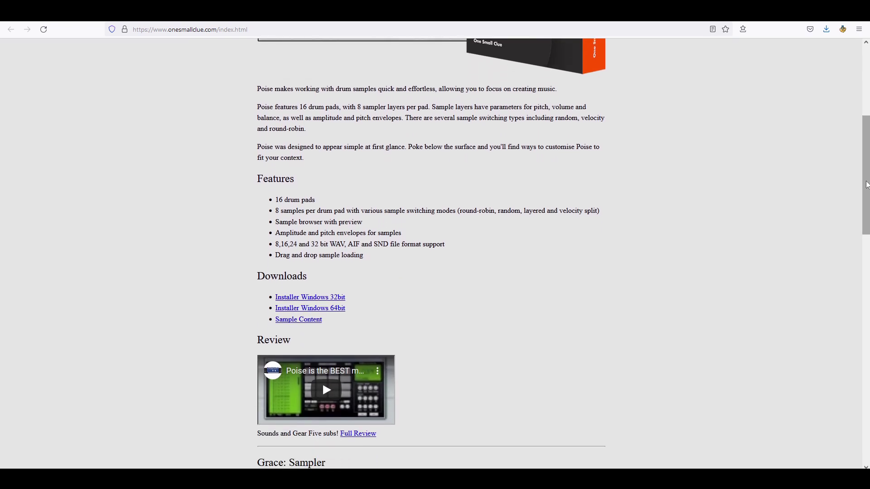
pyautogui.click(866, 294)
pyautogui.moveTo(868, 294); pyautogui.dragTo(868, 437)
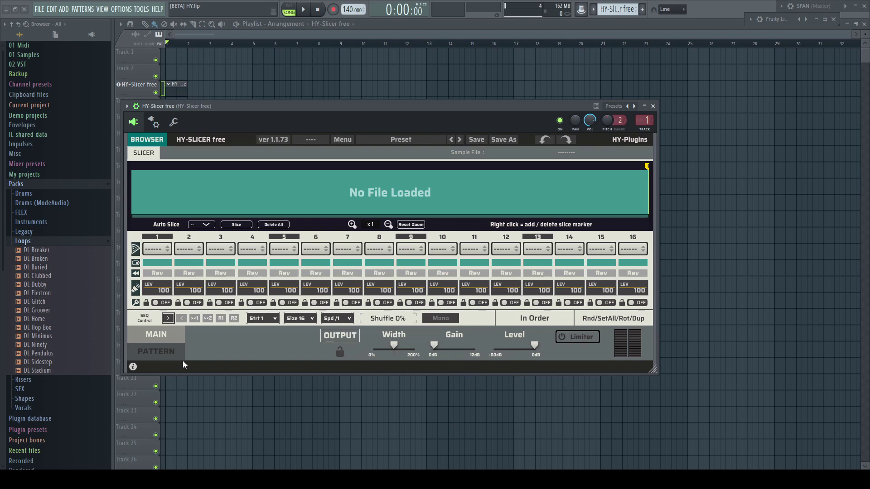
# Step: Load the DL Electron loop into HY-Slicer free and auto-slice it into 16 parts
pyautogui.moveTo(43, 294); pyautogui.dragTo(265, 192)
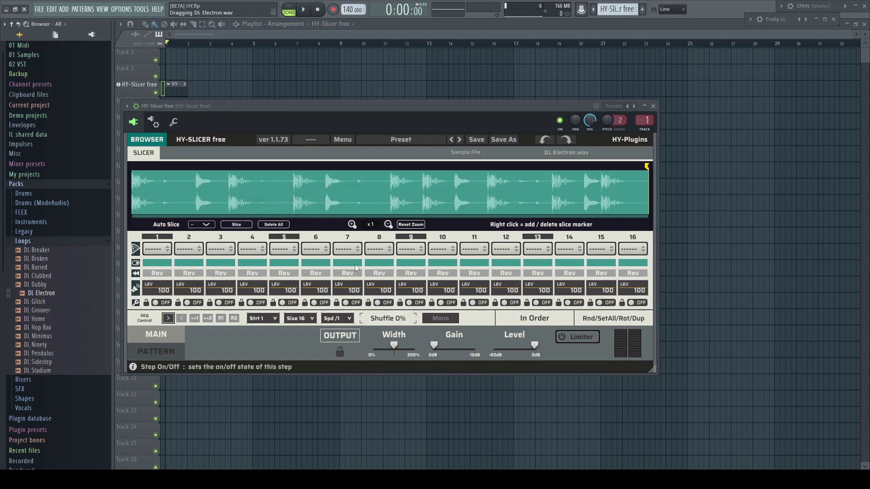
pyautogui.click(201, 224)
pyautogui.click(201, 267)
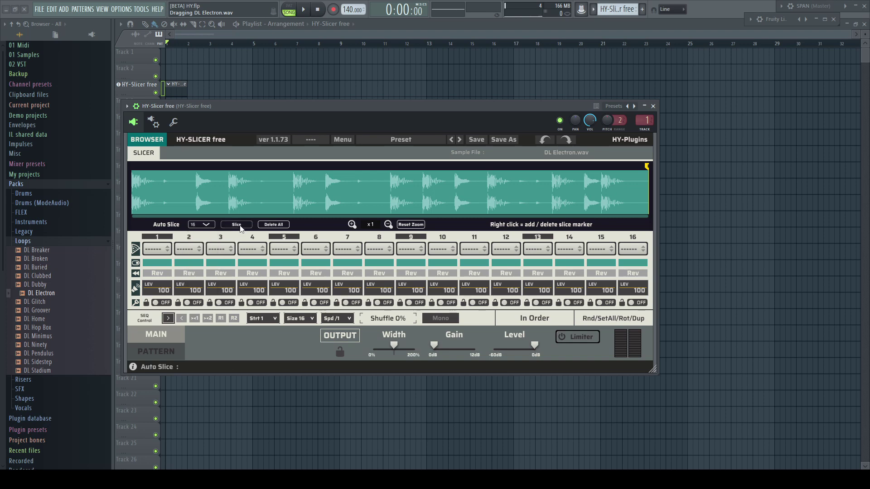
pyautogui.click(239, 225)
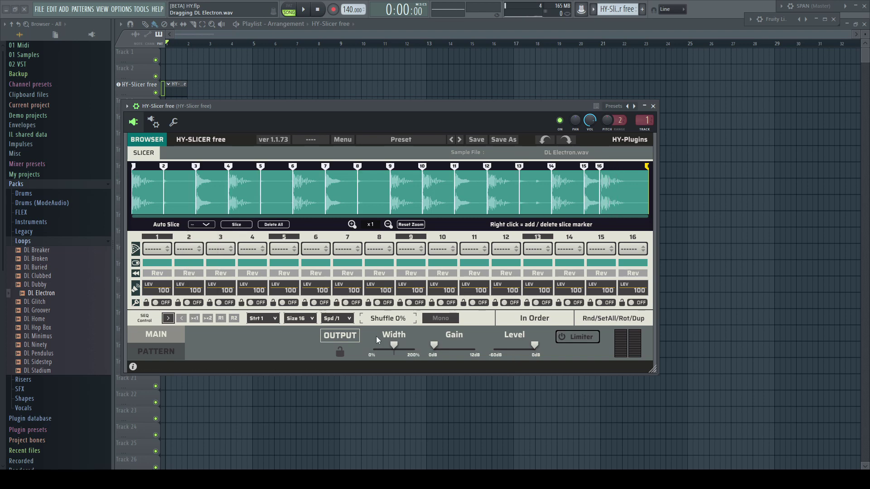
# Step: Assign the slices to the sequencer steps in order and audition the pattern briefly
pyautogui.click(543, 317)
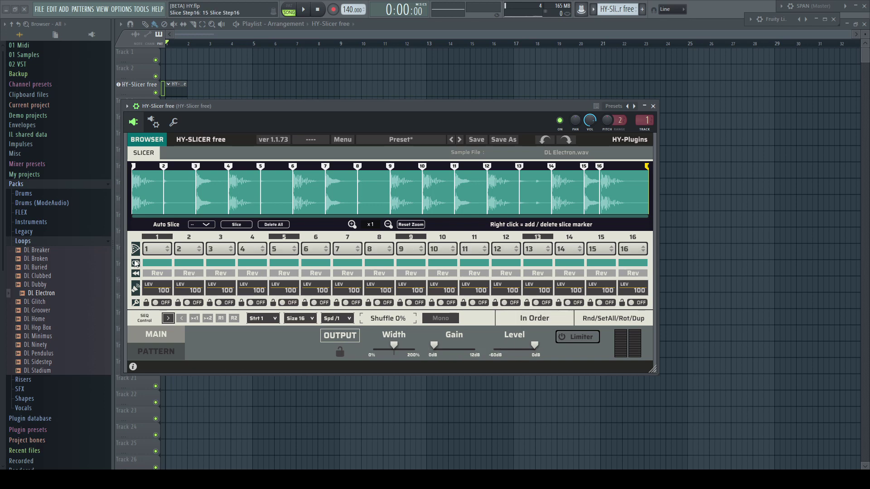
pyautogui.press('space')
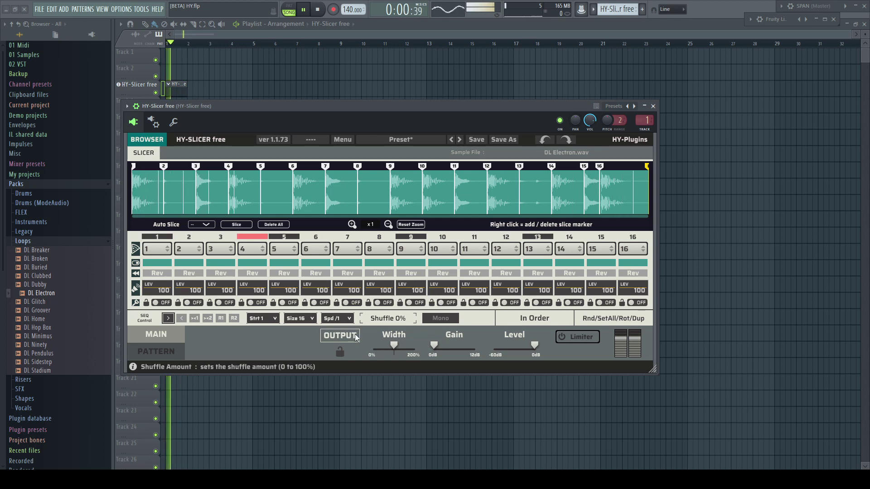
pyautogui.press('space')
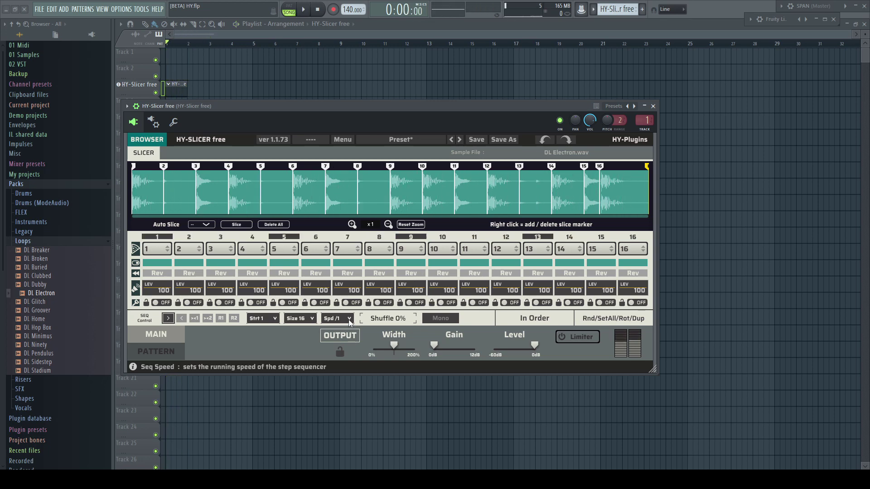
# Step: Set the sequencer speed to /2 and start playback of the sliced loop
pyautogui.click(350, 320)
pyautogui.click(336, 341)
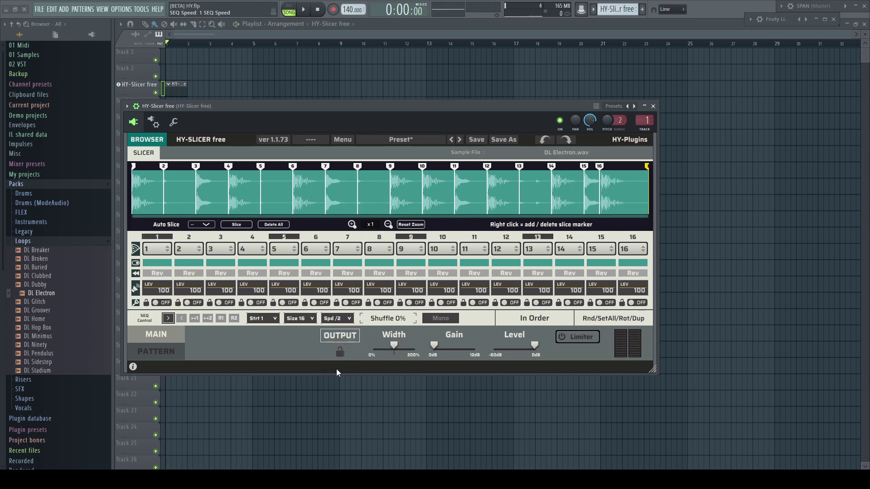
pyautogui.press('space')
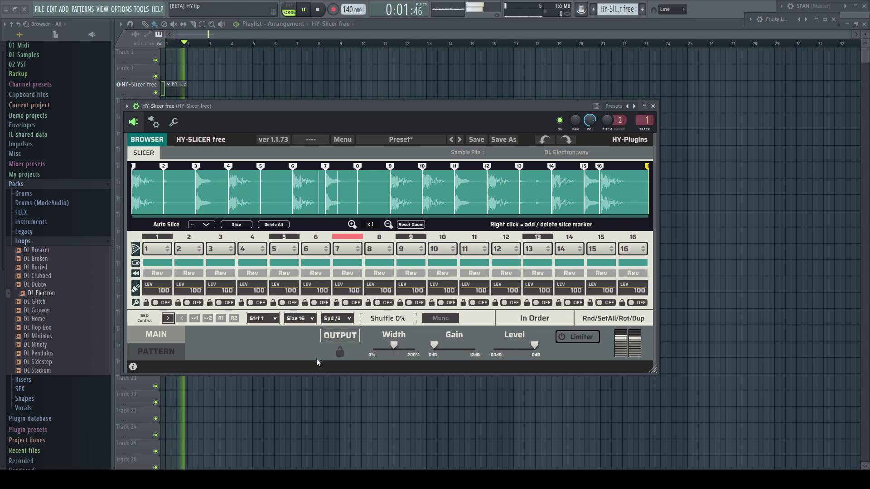
# Step: Randomize the slice assignment of the steps several times at 100% range while the loop plays
pyautogui.click(612, 318)
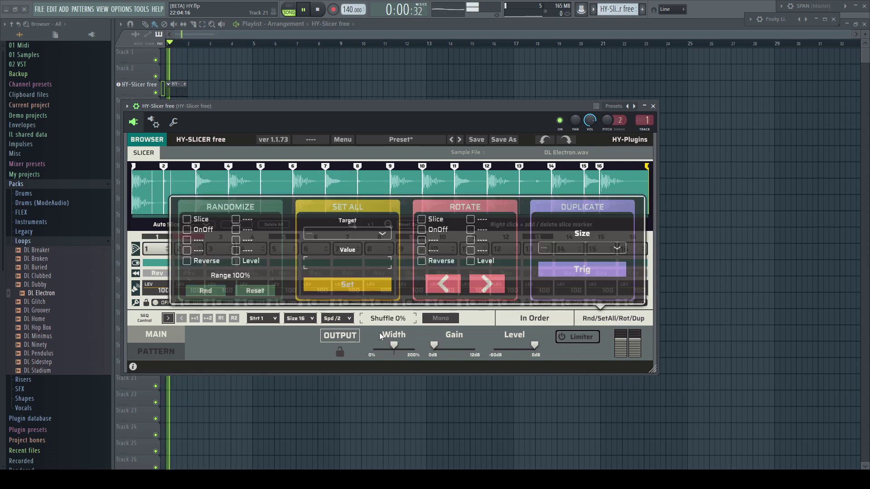
pyautogui.click(187, 218)
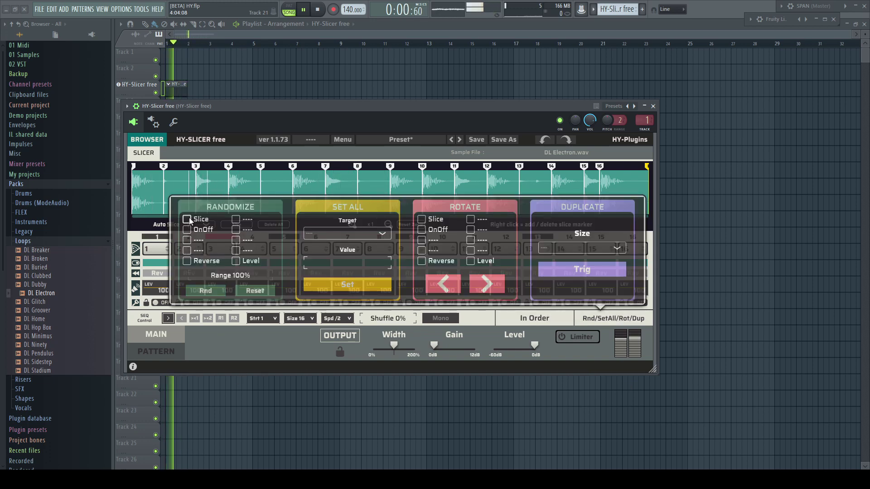
pyautogui.click(205, 292)
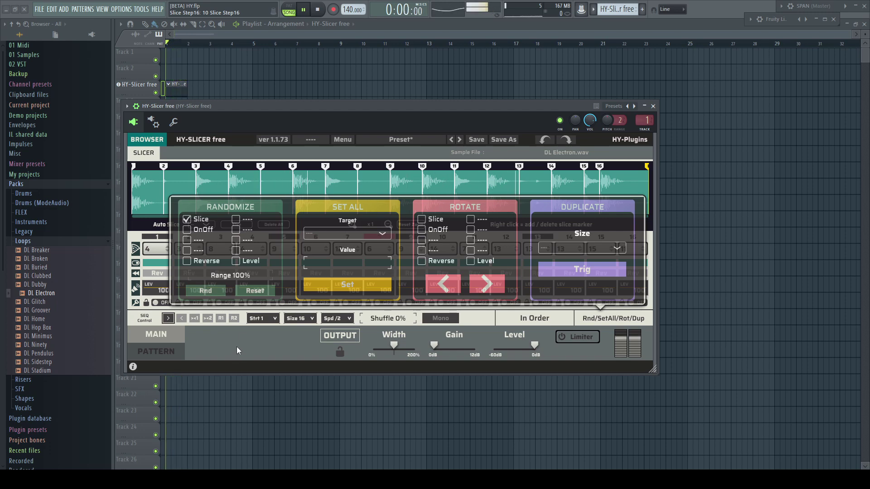
pyautogui.click(206, 292)
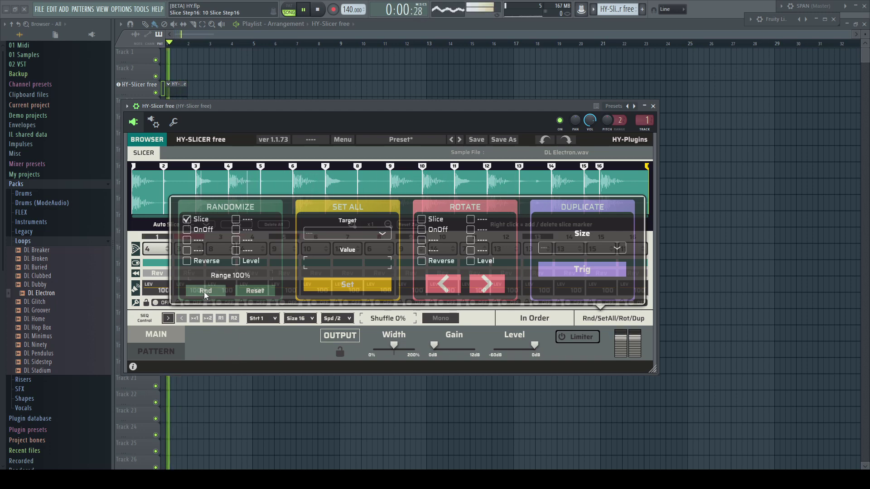
pyautogui.click(204, 295)
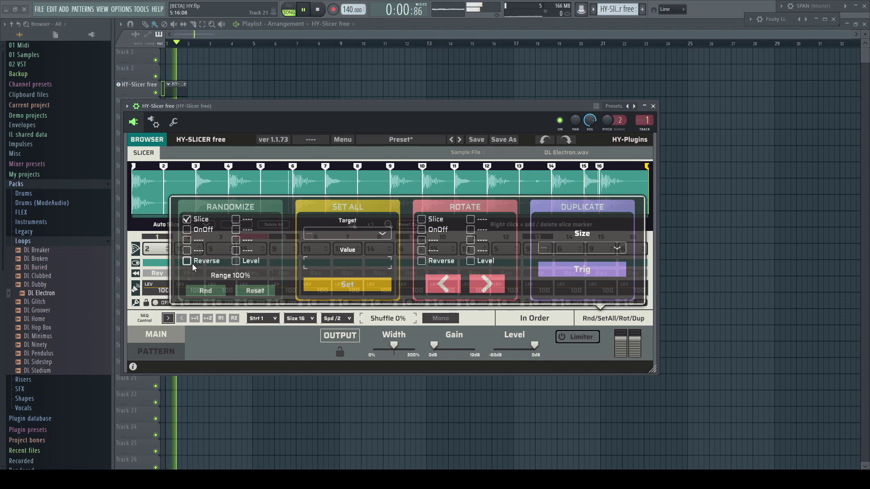
# Step: Randomize only the Reverse states of the steps with the range at 42%, and reset them
pyautogui.click(188, 220)
pyautogui.click(187, 261)
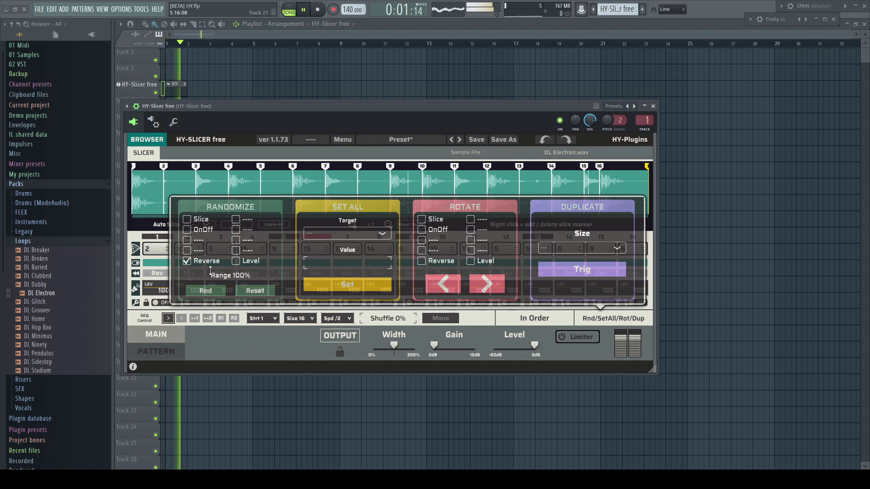
pyautogui.moveTo(243, 278); pyautogui.dragTo(245, 344)
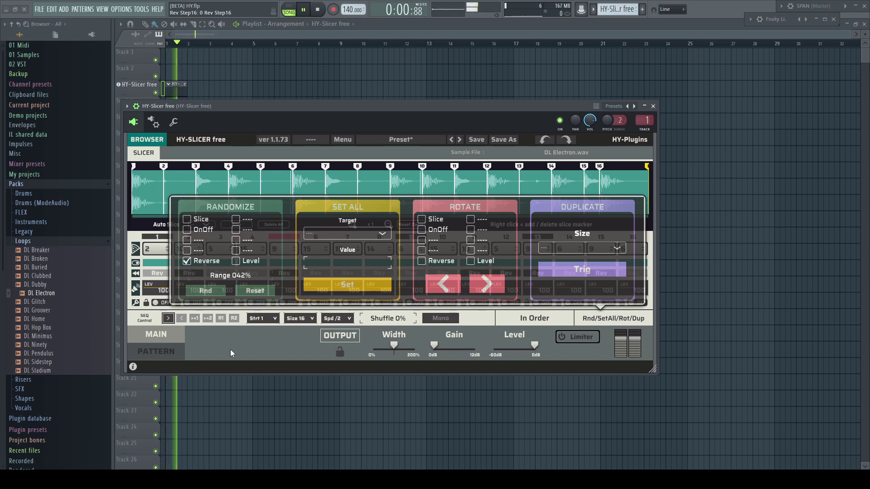
pyautogui.click(208, 291)
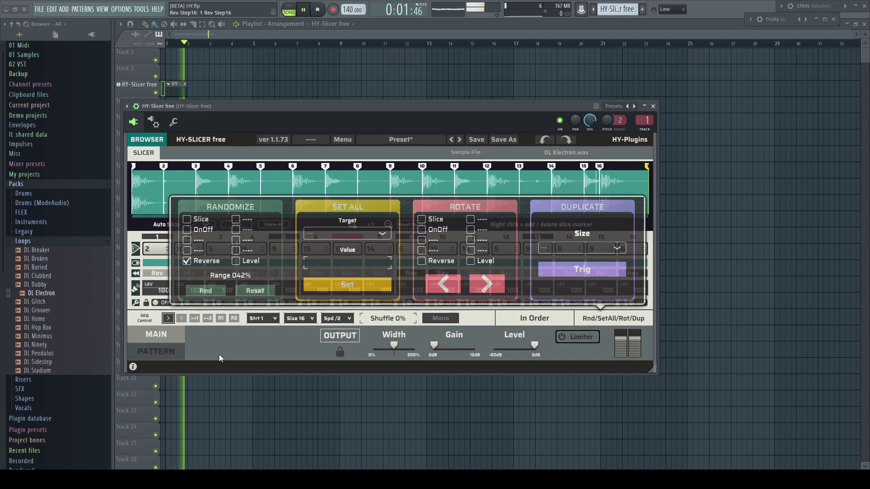
pyautogui.click(206, 292)
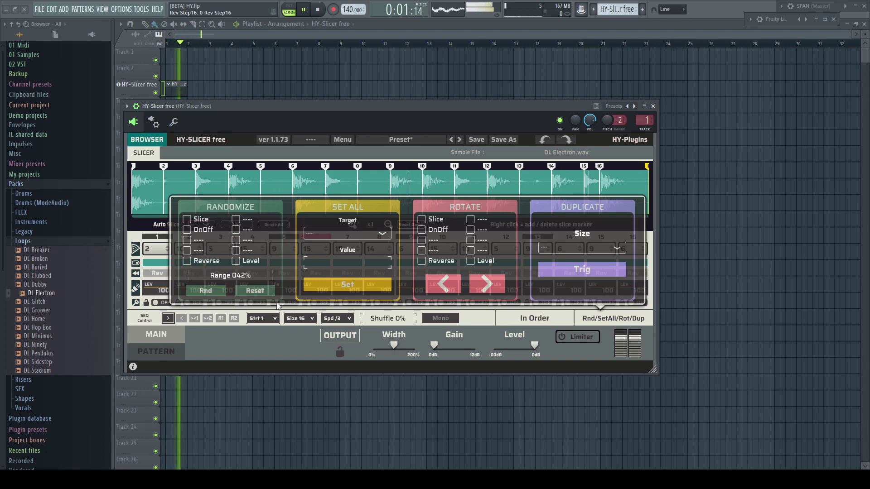
pyautogui.click(262, 291)
# Step: Rotate only the slice assignments forward through the sequencer by several steps
pyautogui.click(422, 219)
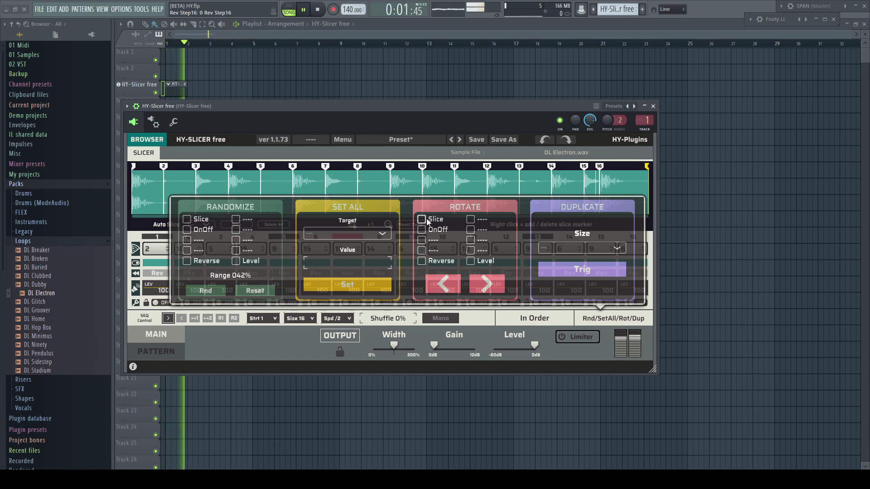
pyautogui.click(485, 284)
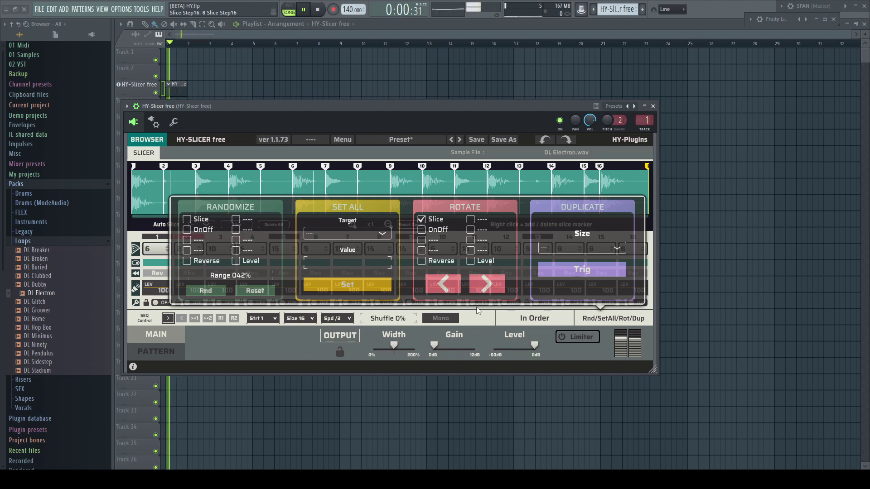
pyautogui.click(484, 286)
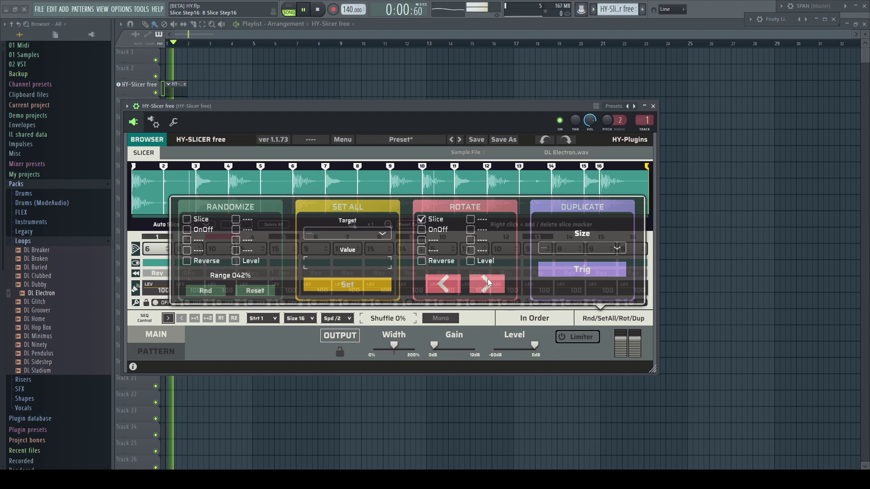
pyautogui.click(484, 289)
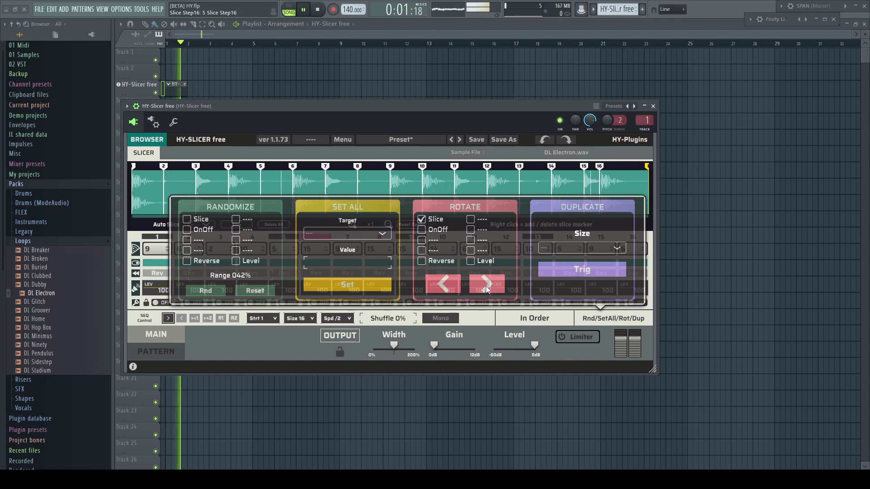
pyautogui.click(488, 283)
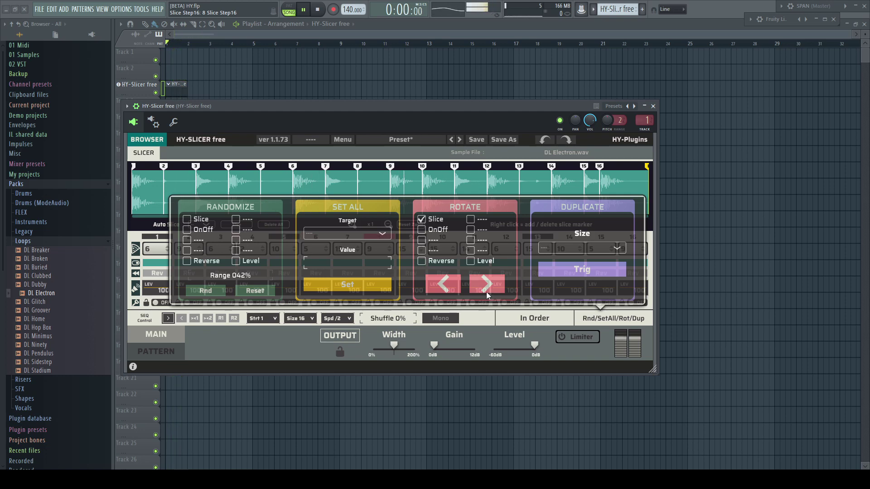
pyautogui.click(487, 284)
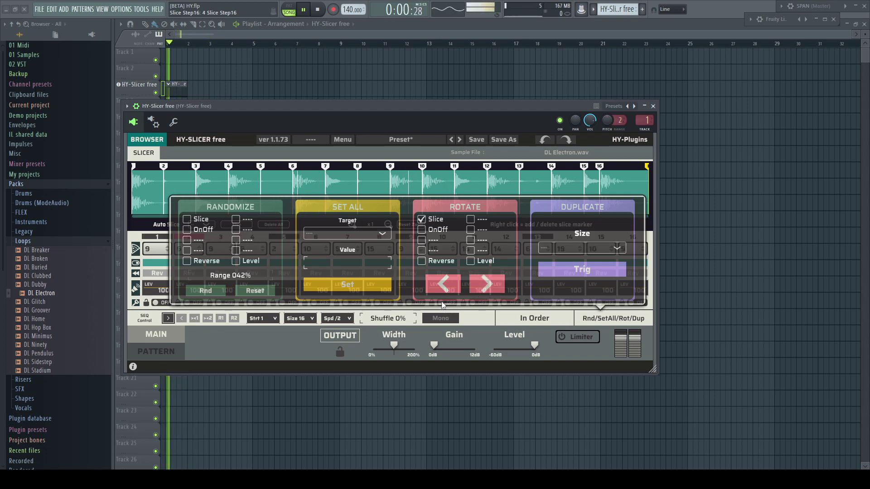
# Step: Randomize only the OnOff states of the steps with the range at 59% and return to the step view
pyautogui.click(187, 230)
pyautogui.scroll(5, 230, 275)
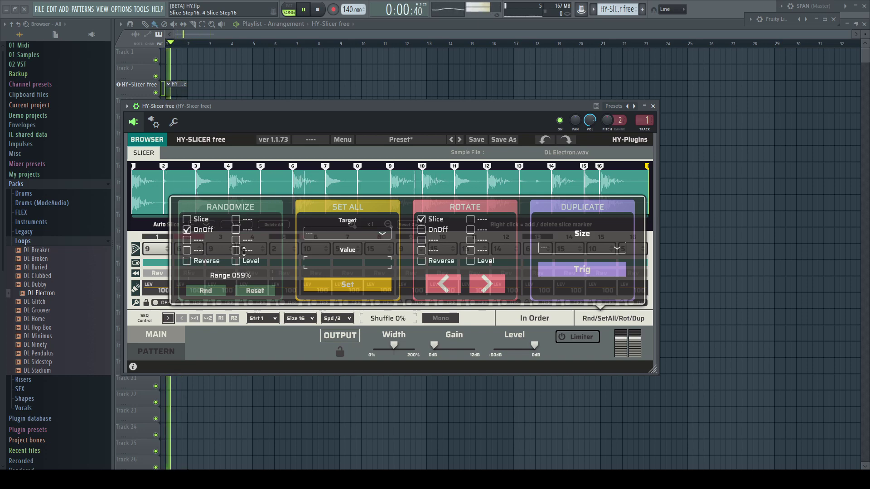
pyautogui.click(212, 291)
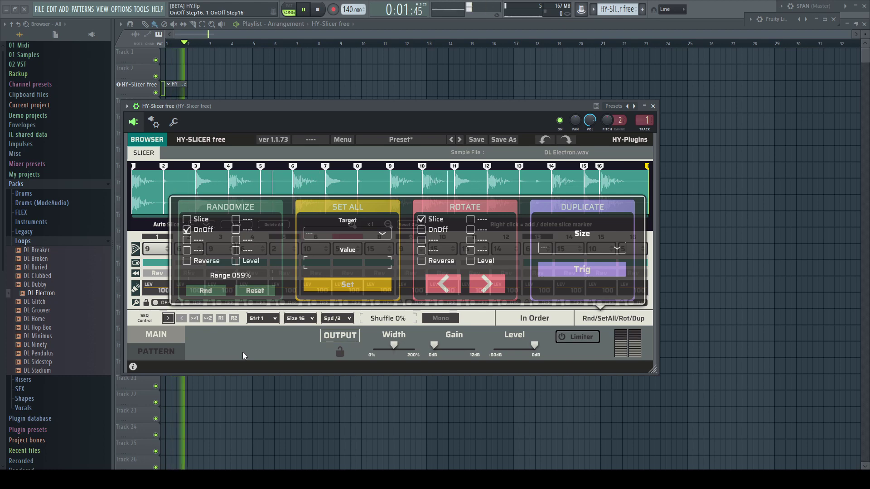
pyautogui.click(604, 317)
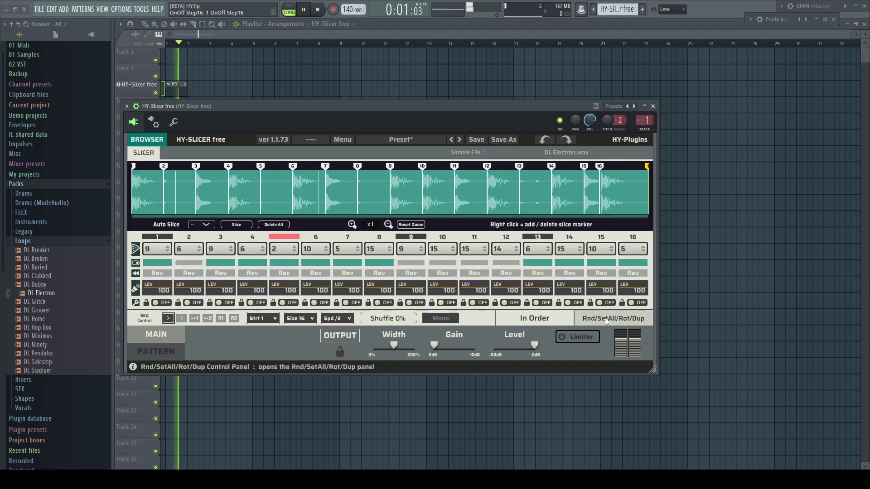
# Step: Reverse step 8, toggle step 2 on and off again, switch step 4 off, and stop playback
pyautogui.click(380, 274)
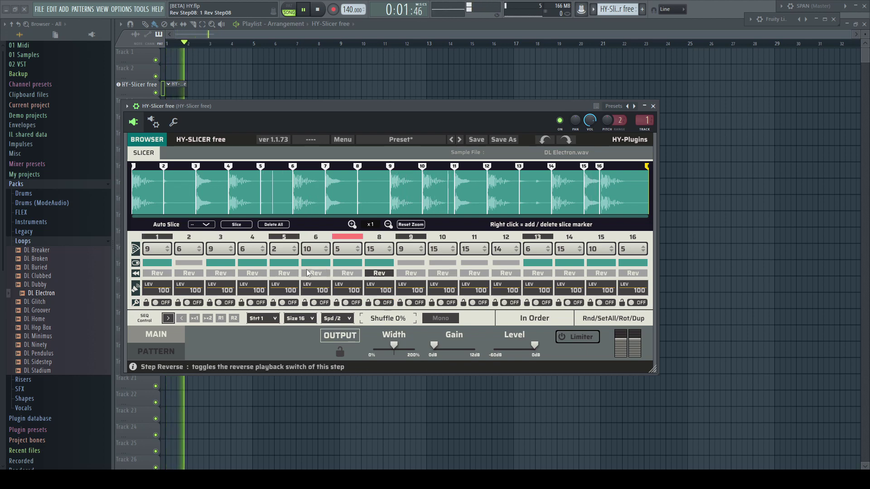
pyautogui.click(192, 263)
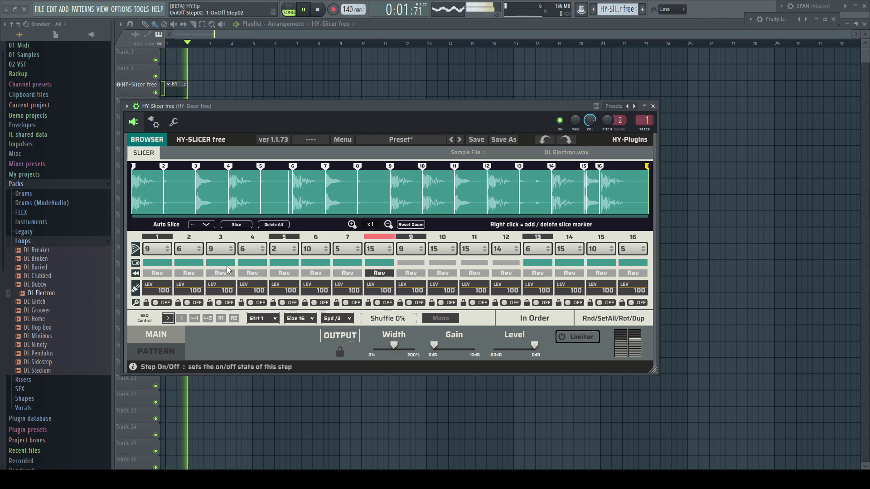
pyautogui.click(196, 263)
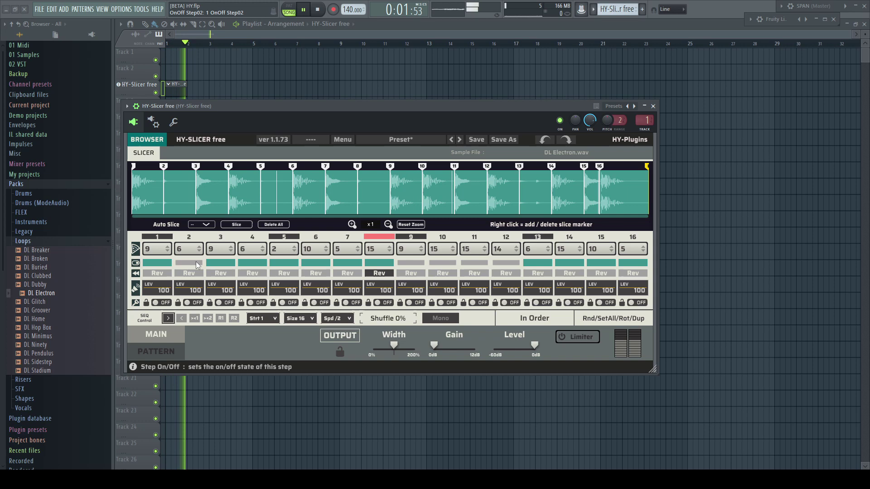
pyautogui.click(252, 263)
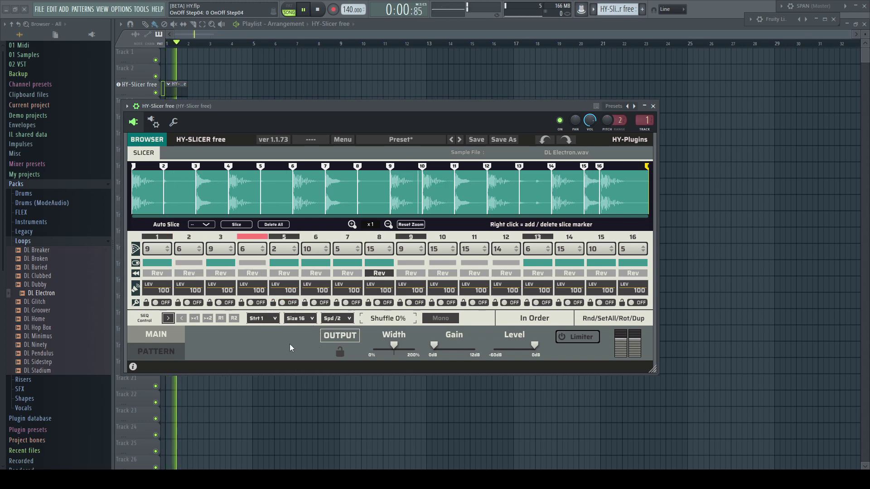
pyautogui.press('space')
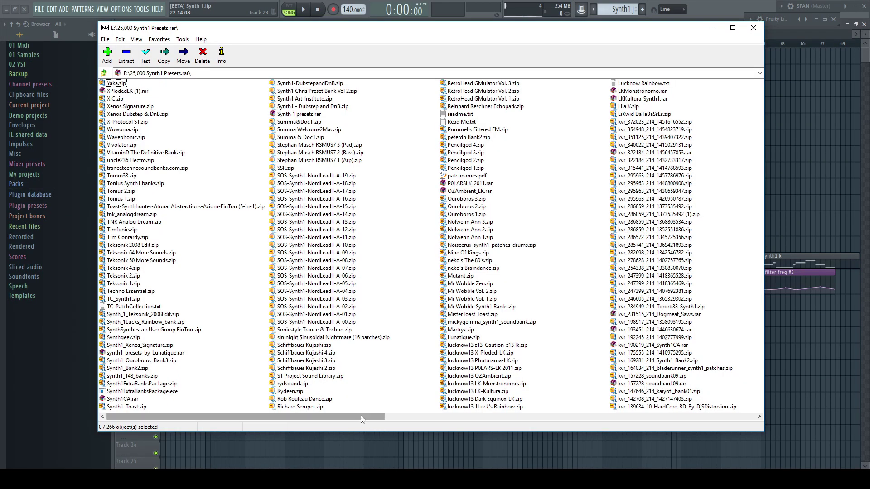
# Step: Look through the contents of the 25,000 Synth1 Presets archive and play the Synth1 demo arrangement
pyautogui.moveTo(360, 414); pyautogui.dragTo(520, 431)
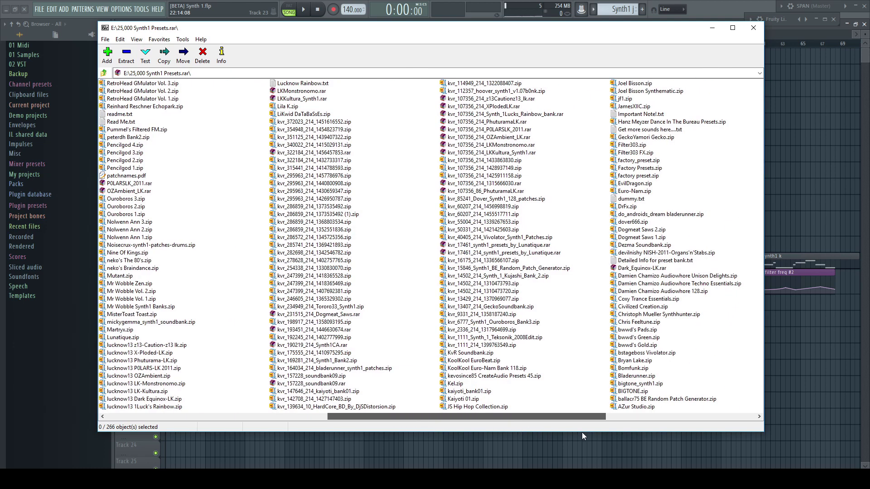
pyautogui.moveTo(581, 432); pyautogui.dragTo(605, 433)
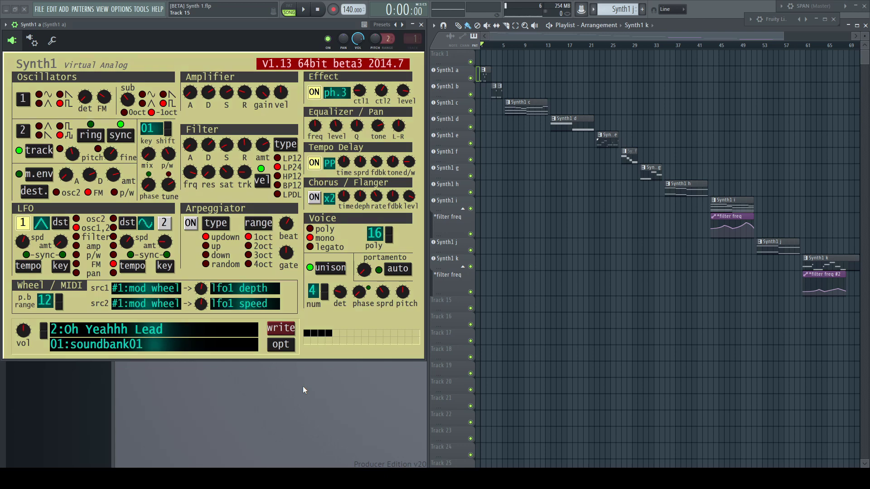
pyautogui.press('space')
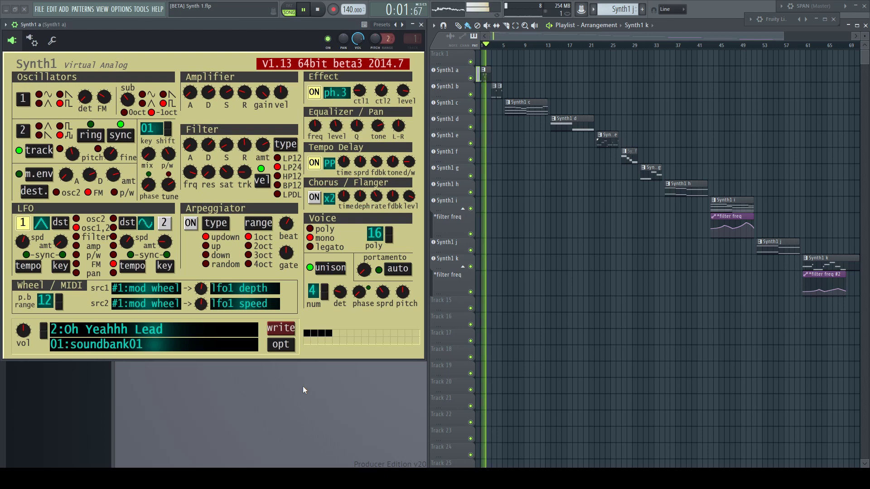
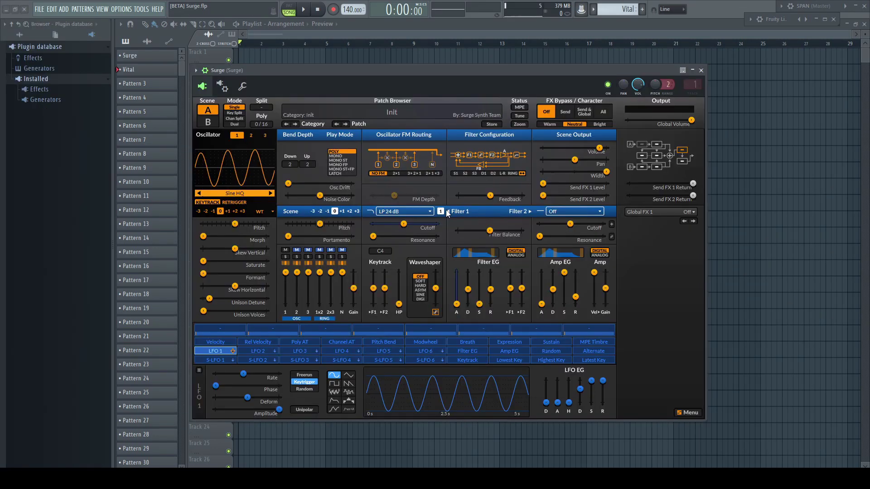
# Step: Try to assign LFO 2 as a modulator of the Filter 1 cutoff in Surge
pyautogui.click(274, 353)
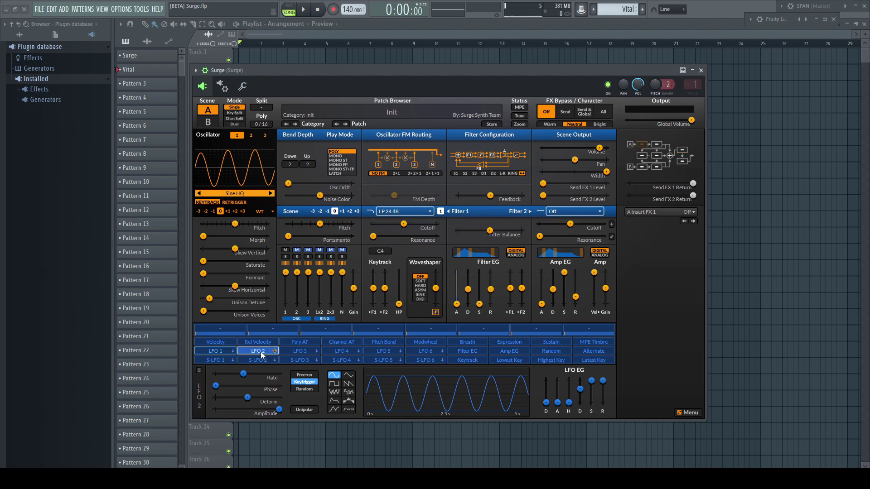
pyautogui.click(261, 354)
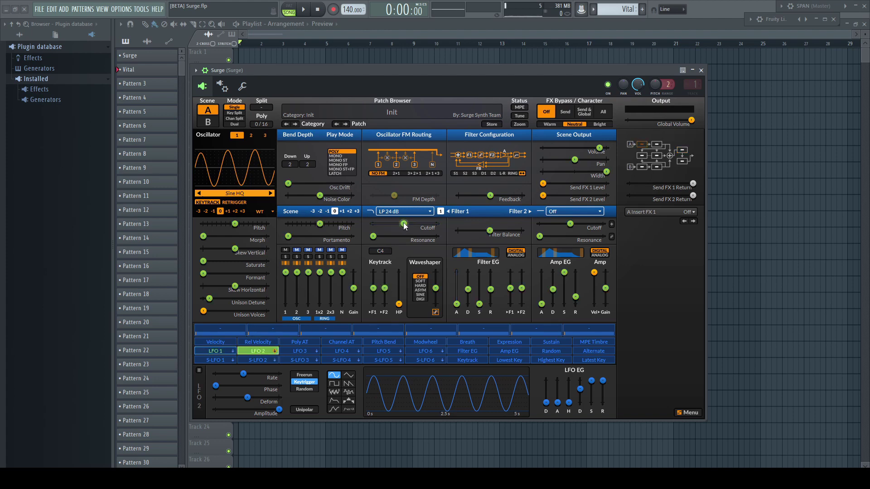
pyautogui.moveTo(403, 224)
pyautogui.mouseDown()
pyautogui.moveTo(431, 223)
pyautogui.moveTo(419, 224)
pyautogui.mouseUp()
pyautogui.press('Escape')
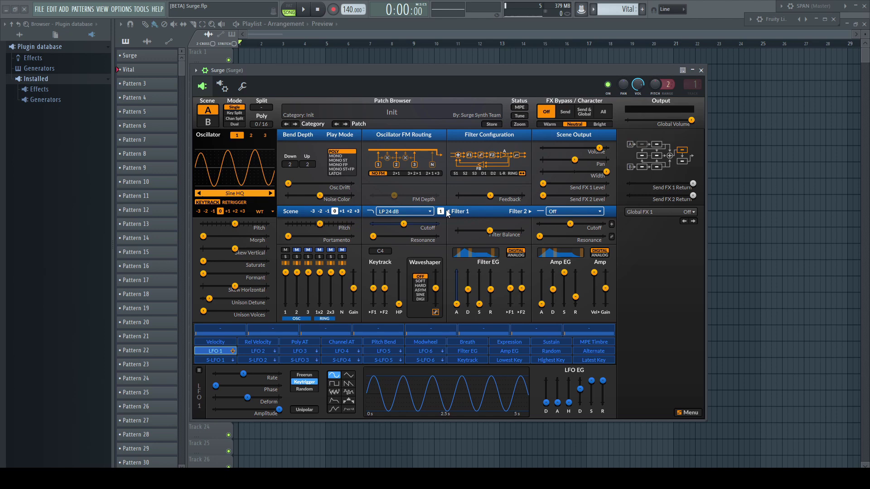
# Step: View scene B, return to scene A and examine the oscillator types available there, including the Audio Input options
pyautogui.click(207, 121)
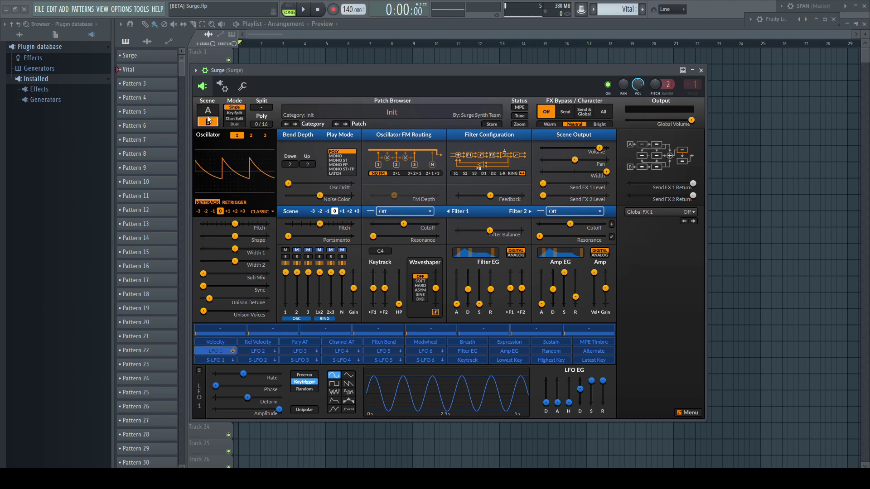
pyautogui.click(208, 112)
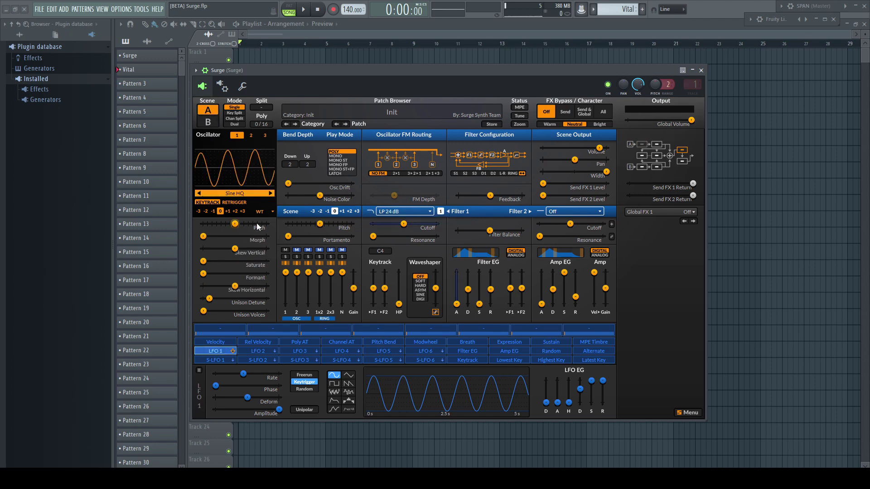
pyautogui.click(270, 211)
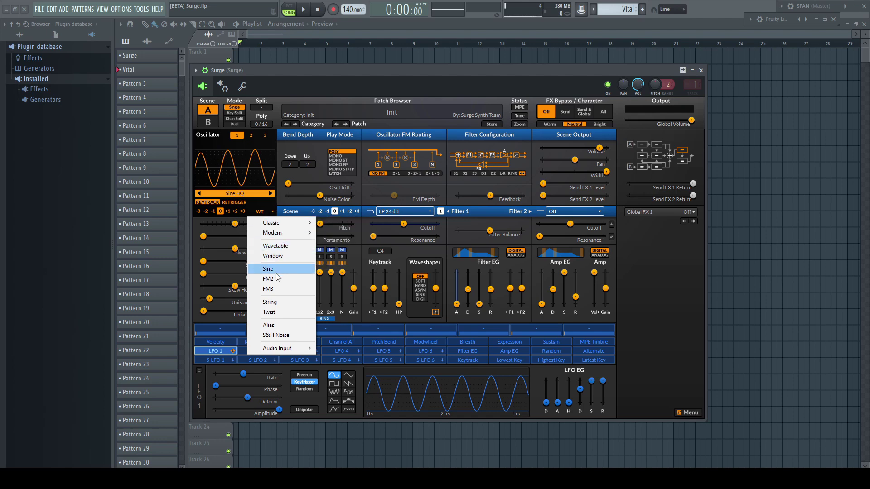
pyautogui.moveTo(275, 353)
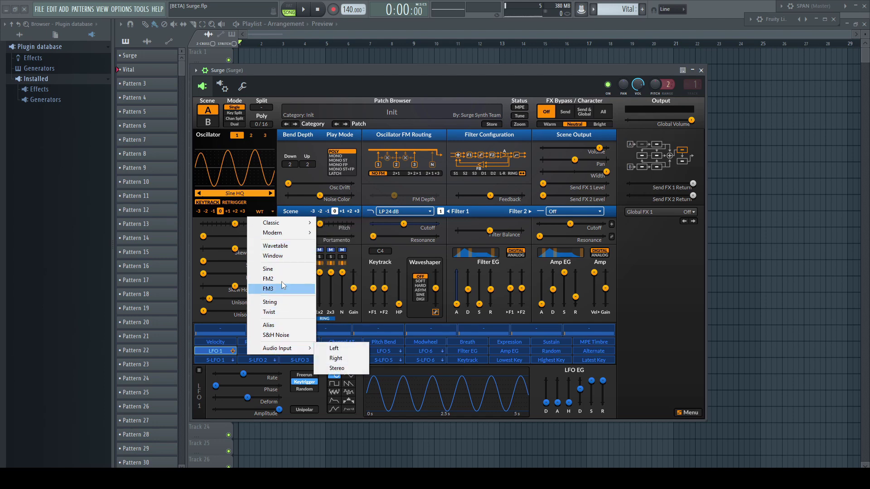
pyautogui.click(281, 99)
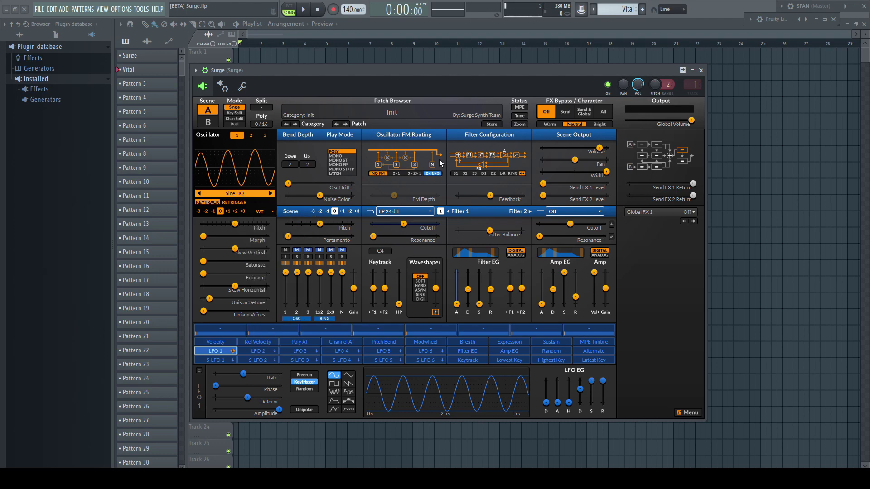
# Step: Examine the filter types available for Filter 1, including the Lowpass, Bandpass and Notch variants
pyautogui.rightClick(429, 212)
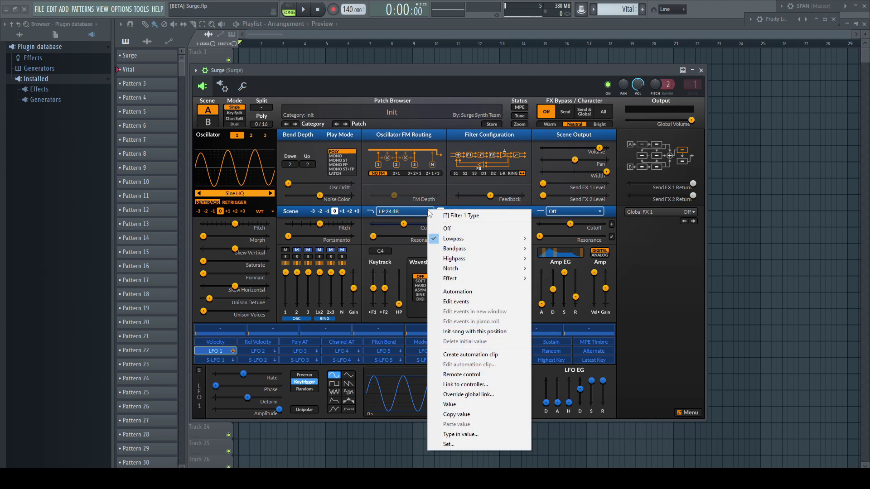
pyautogui.moveTo(478, 240)
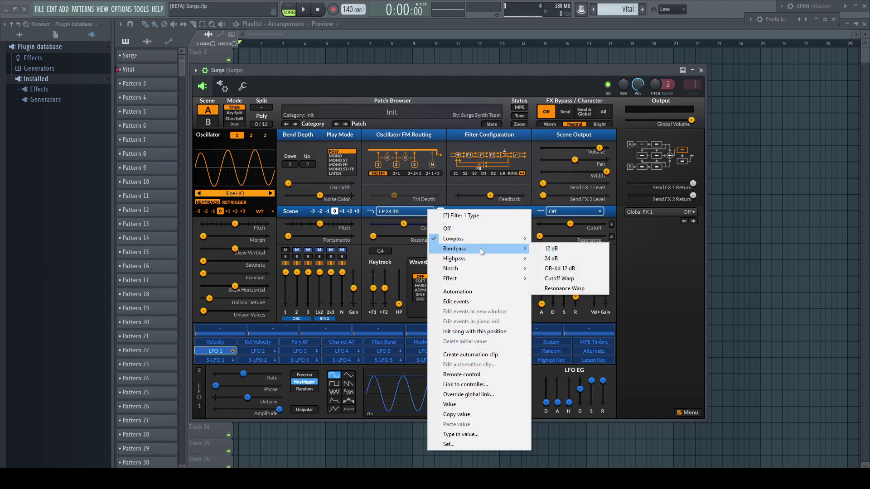
pyautogui.moveTo(484, 270)
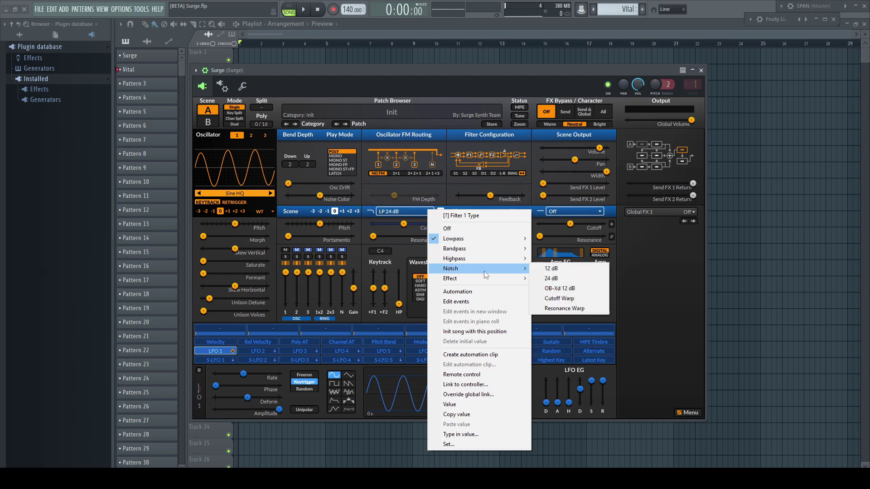
pyautogui.click(642, 144)
# Step: Select the A Insert FX 1 slot and examine its available effects, including the Airwindows categories
pyautogui.click(642, 144)
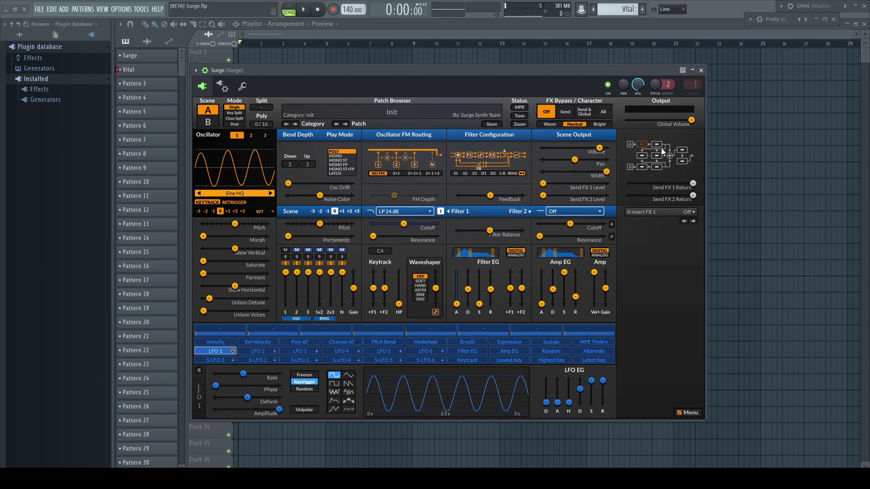
pyautogui.click(665, 212)
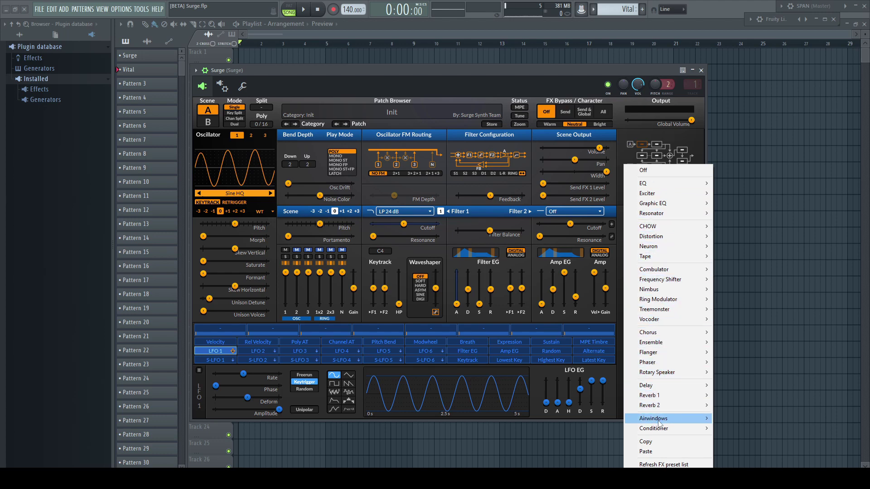
pyautogui.moveTo(659, 419)
pyautogui.moveTo(744, 410)
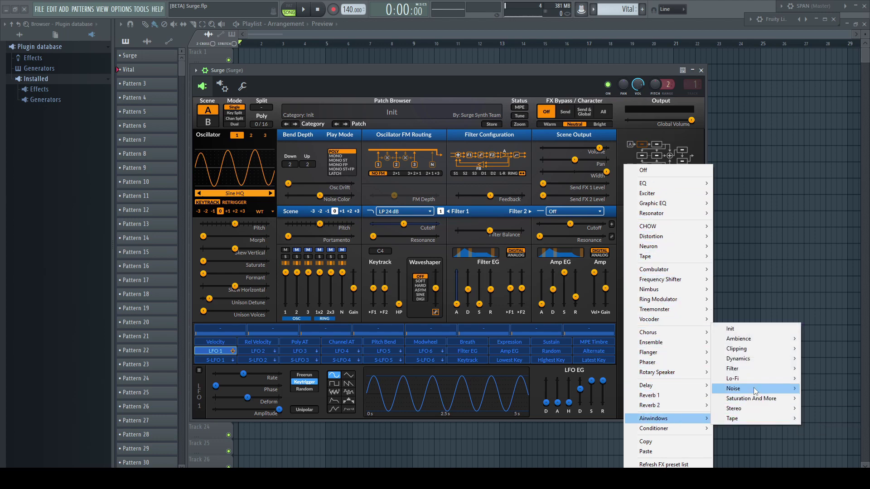
pyautogui.moveTo(757, 375)
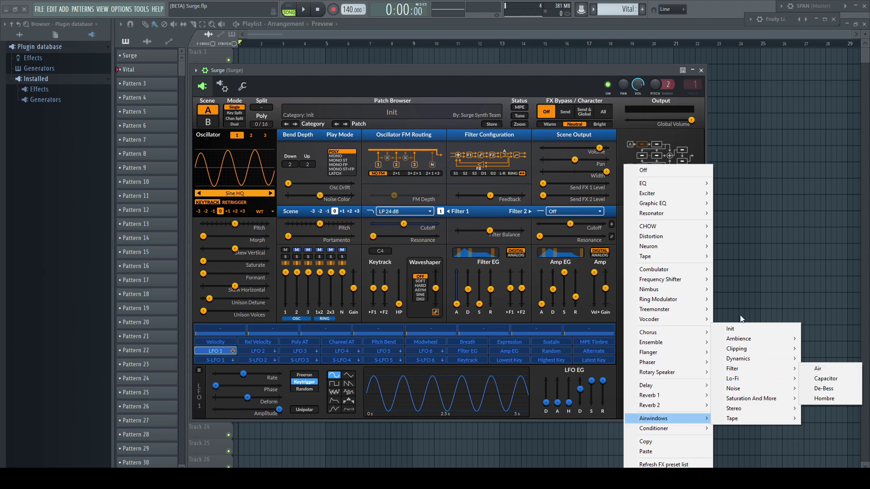
pyautogui.click(673, 132)
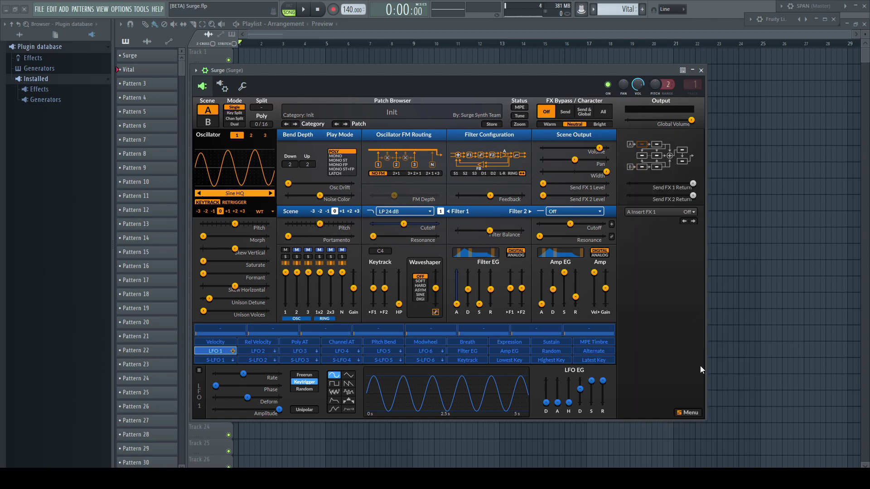
# Step: Examine Surge's MPE options, including the MPE pitch bend smoothing choices, without changing any
pyautogui.click(689, 413)
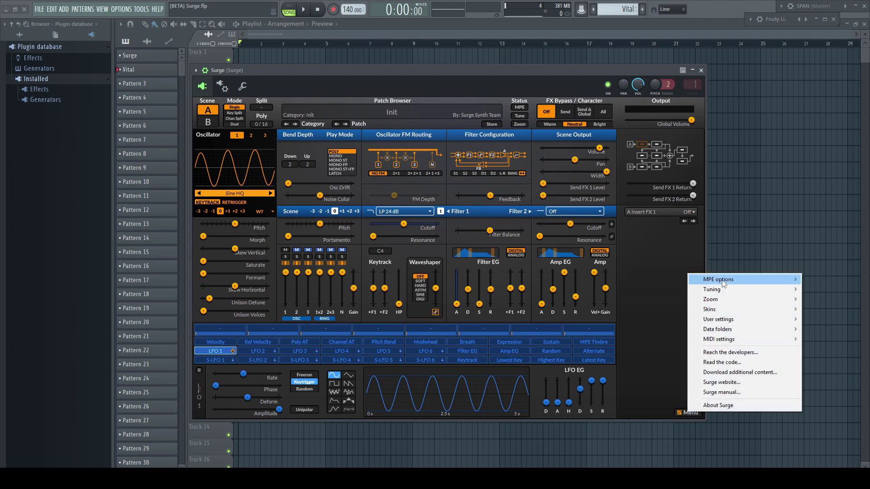
pyautogui.moveTo(722, 284)
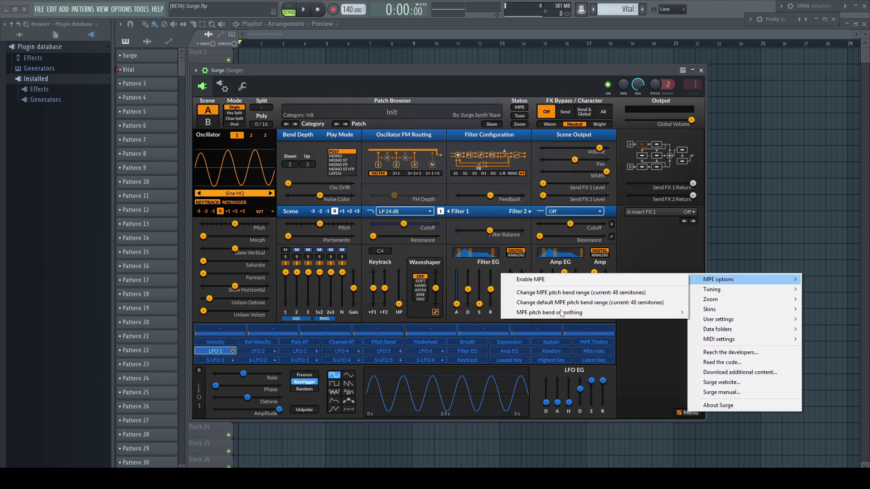
pyautogui.moveTo(560, 316)
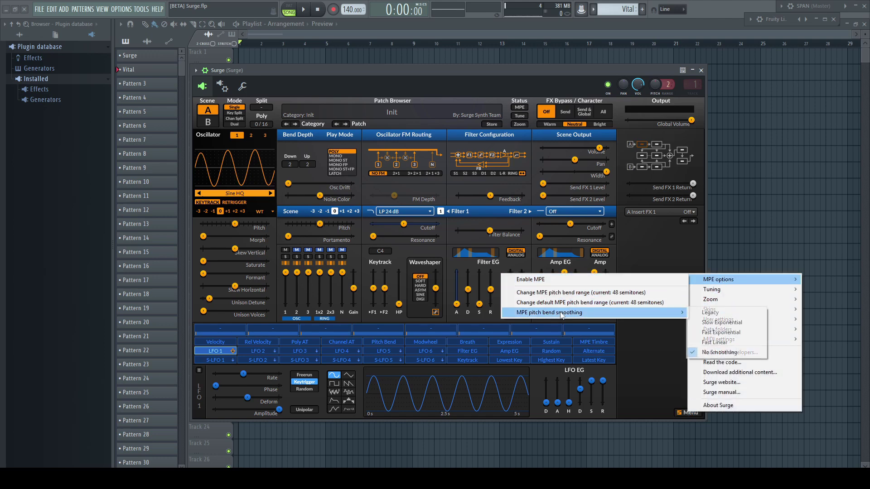
pyautogui.click(651, 240)
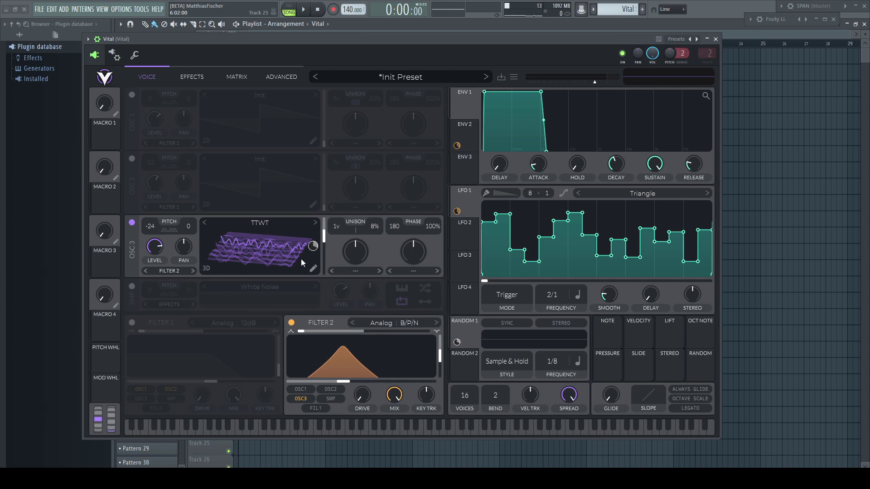
# Step: View the wavetable options of Vital's oscillator 3, including Text to Wavetable, and play the TTWT sound
pyautogui.rightClick(261, 248)
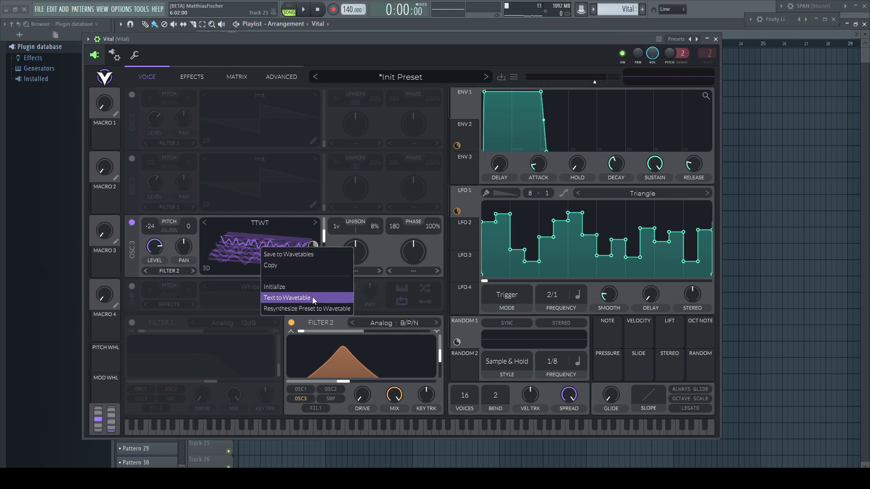
pyautogui.click(380, 255)
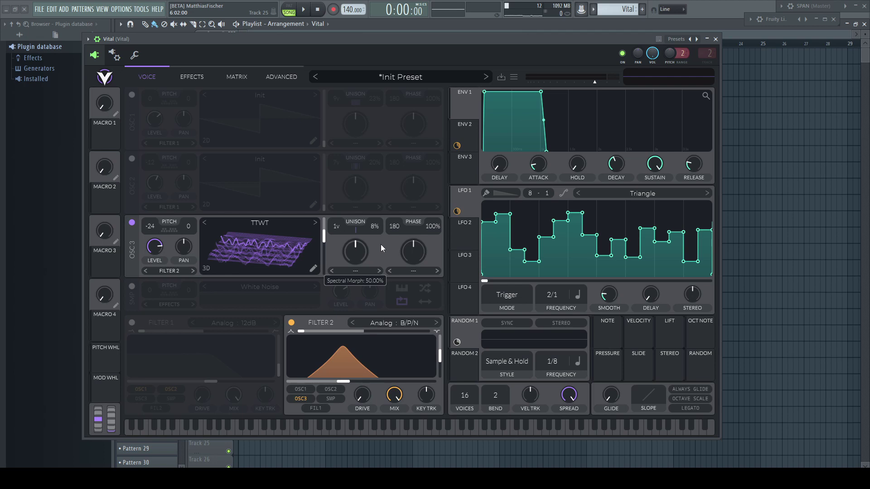
pyautogui.press('space')
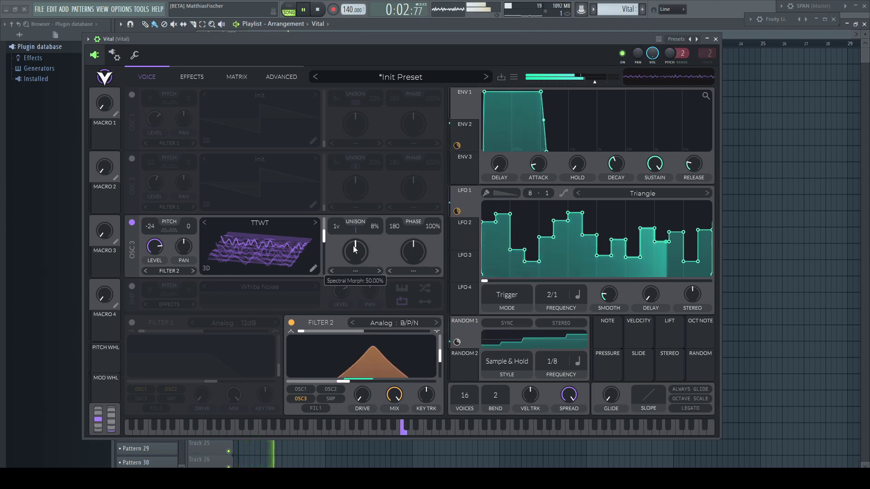
# Step: Set oscillator 3's distortion type to Sync with a distortion amount of 40%
pyautogui.moveTo(324, 243)
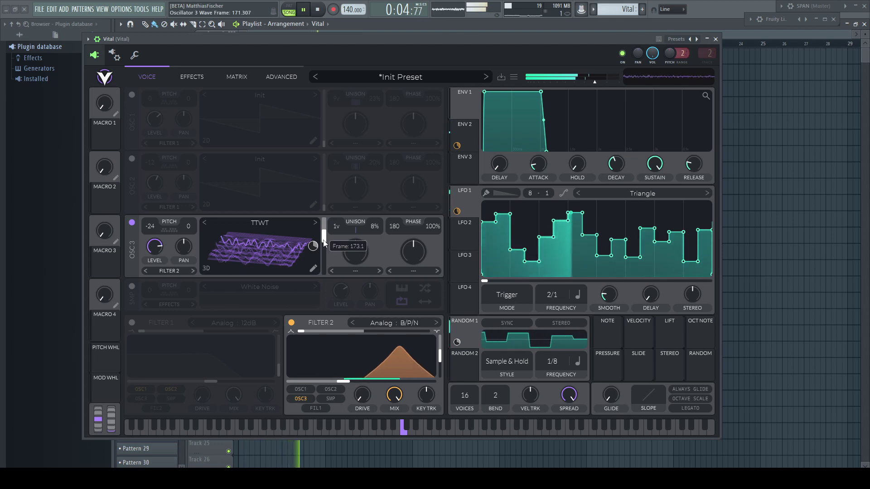
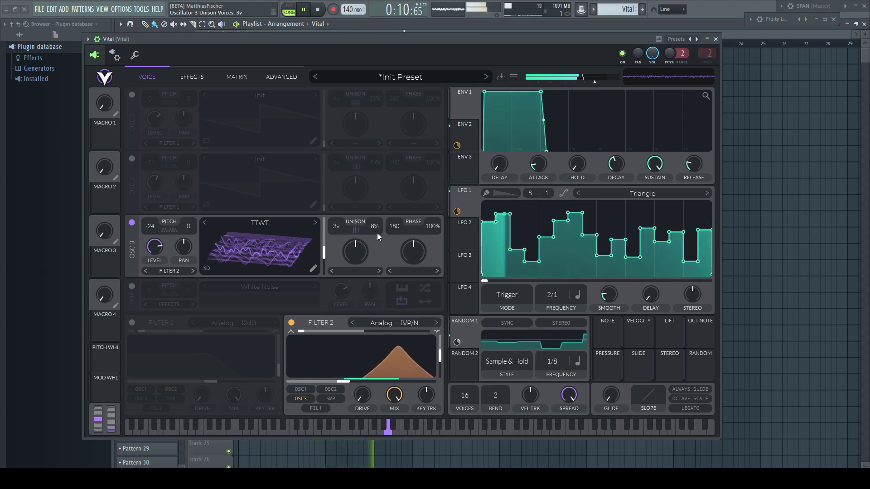
pyautogui.click(417, 269)
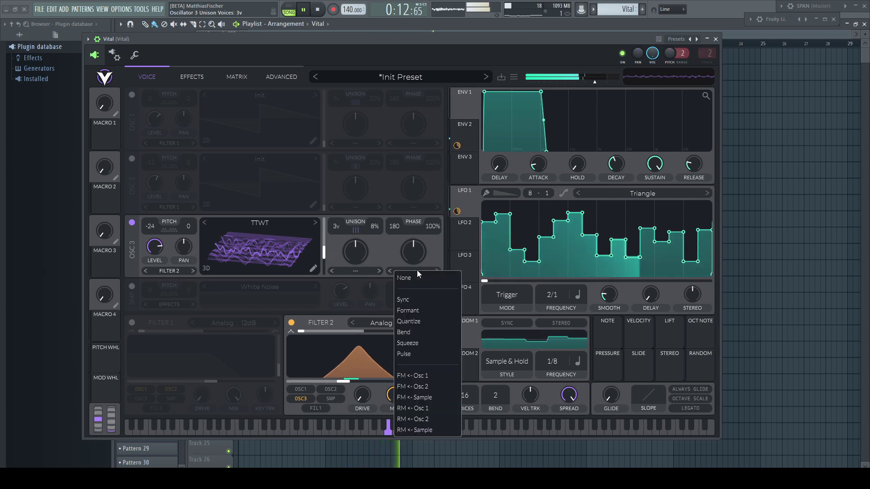
pyautogui.click(422, 302)
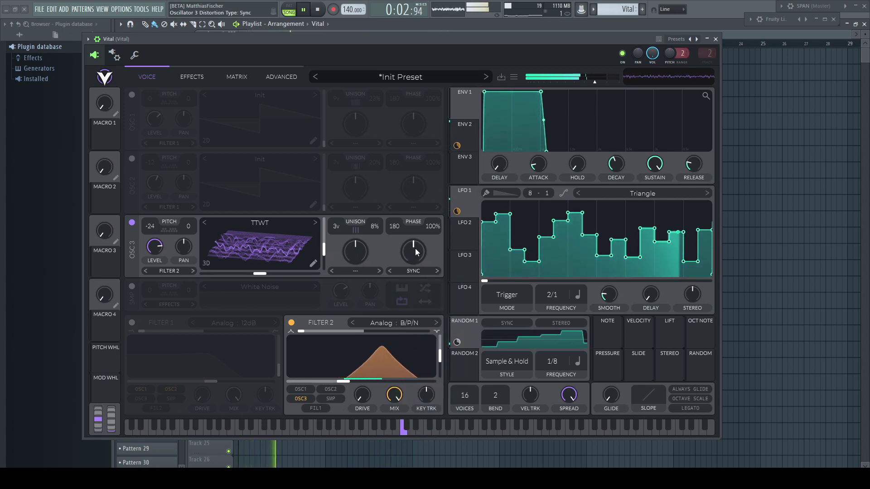
pyautogui.moveTo(414, 248); pyautogui.dragTo(410, 251)
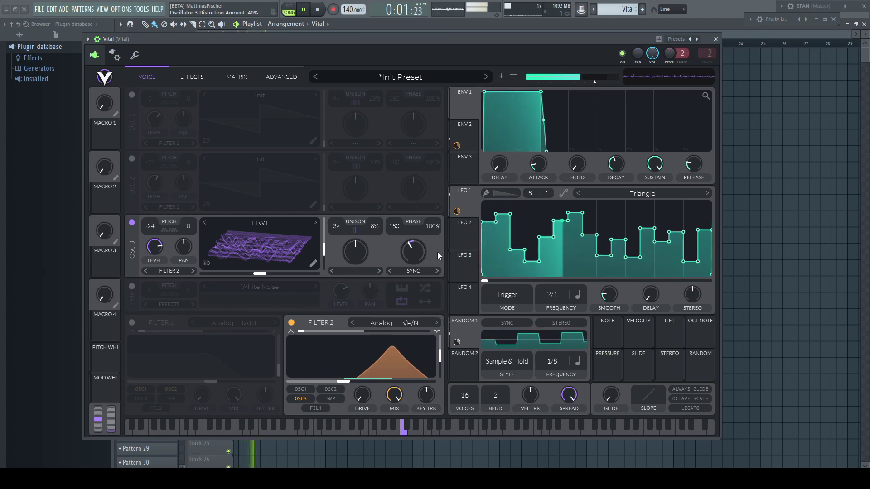
# Step: Try the Center Drop 12 unison stack style on oscillator 3, and set the stack style to Octave
pyautogui.click(285, 77)
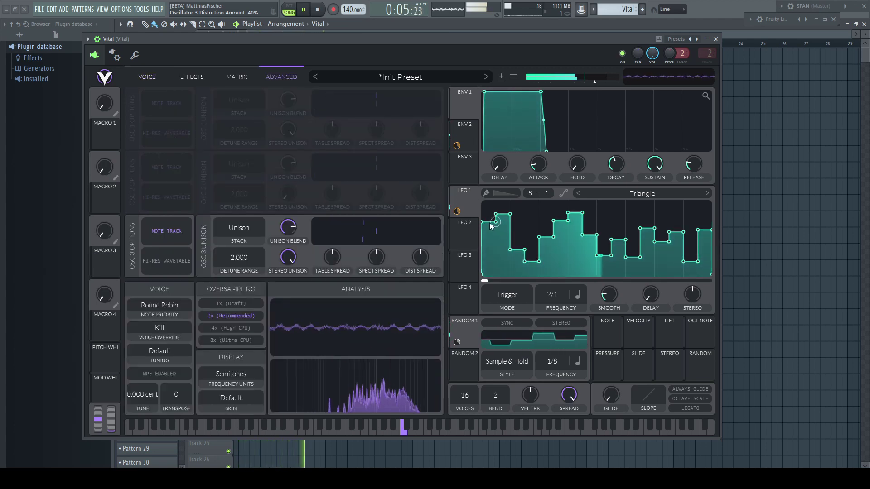
pyautogui.click(238, 230)
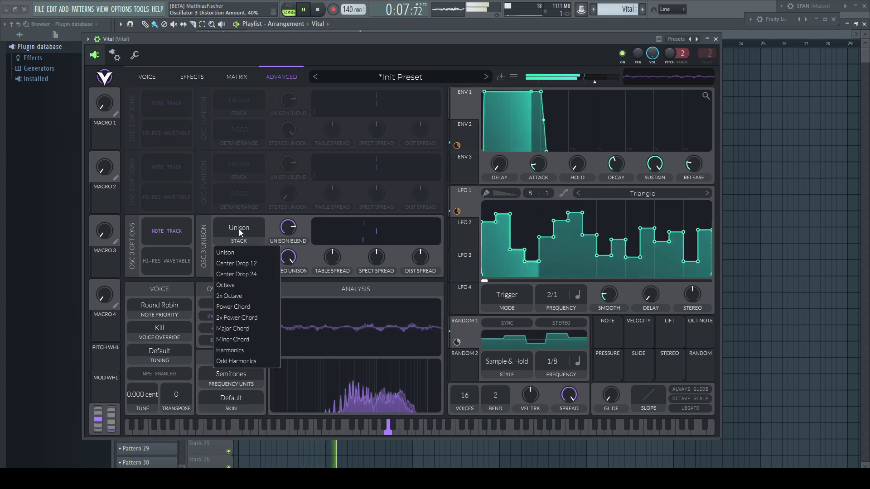
pyautogui.click(240, 263)
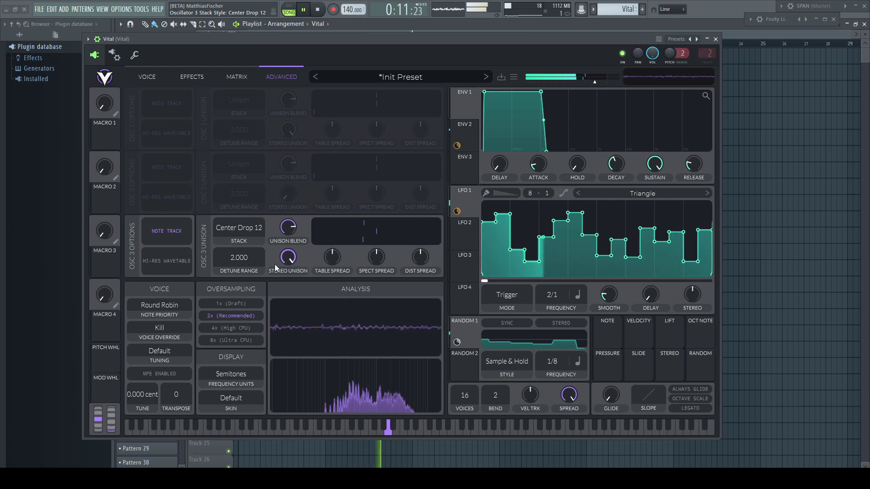
pyautogui.click(244, 230)
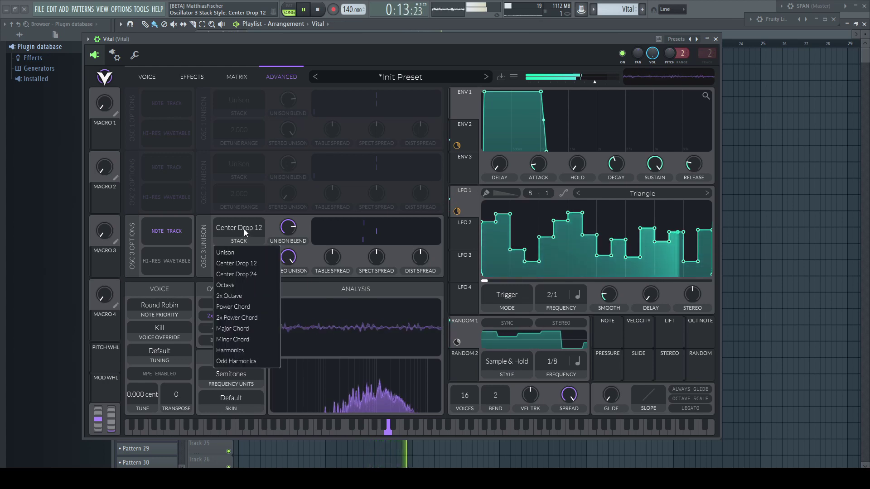
pyautogui.click(246, 284)
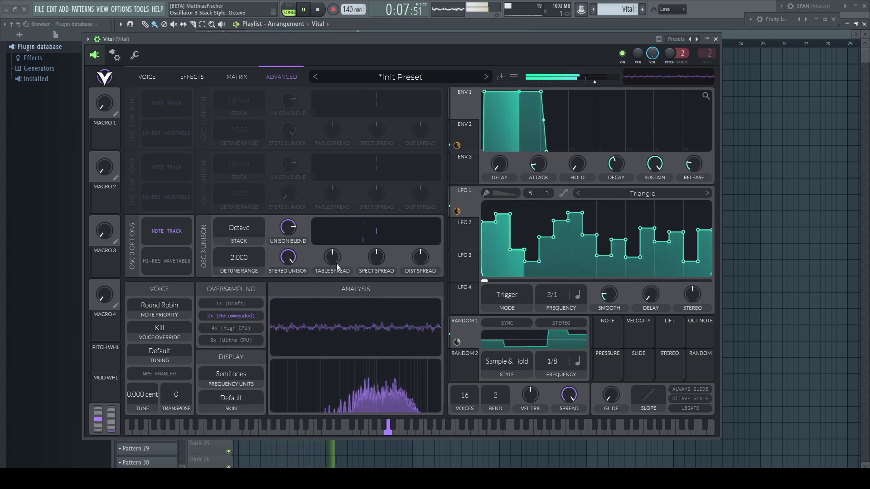
# Step: Set oscillator 3's table spread to about 8.96 and its distortion spread to 9%
pyautogui.moveTo(333, 261); pyautogui.dragTo(333, 260)
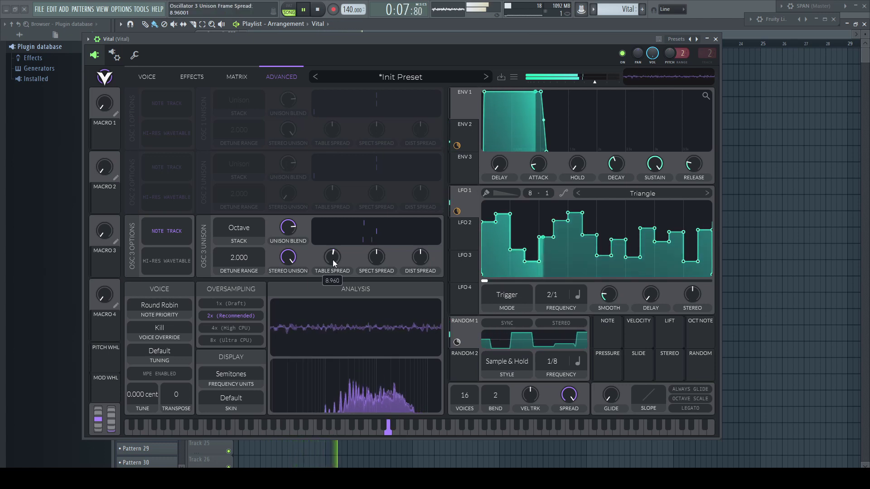
pyautogui.moveTo(332, 260); pyautogui.dragTo(336, 260)
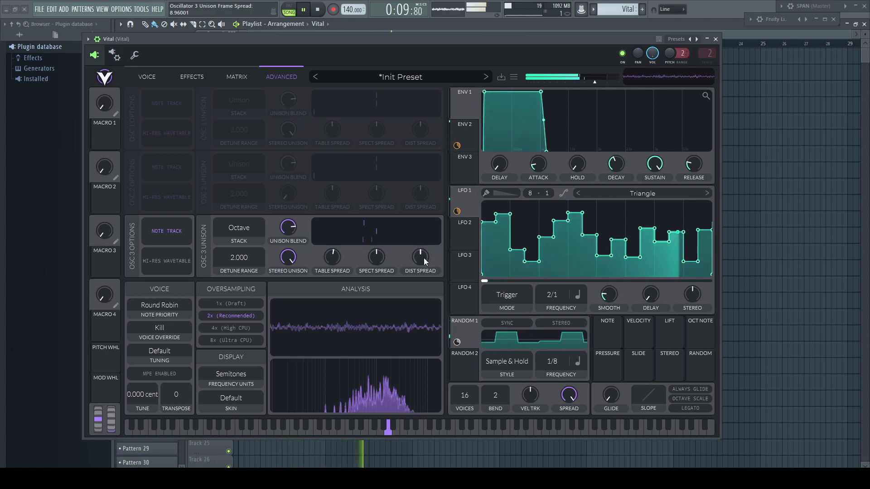
pyautogui.moveTo(420, 258); pyautogui.dragTo(421, 255)
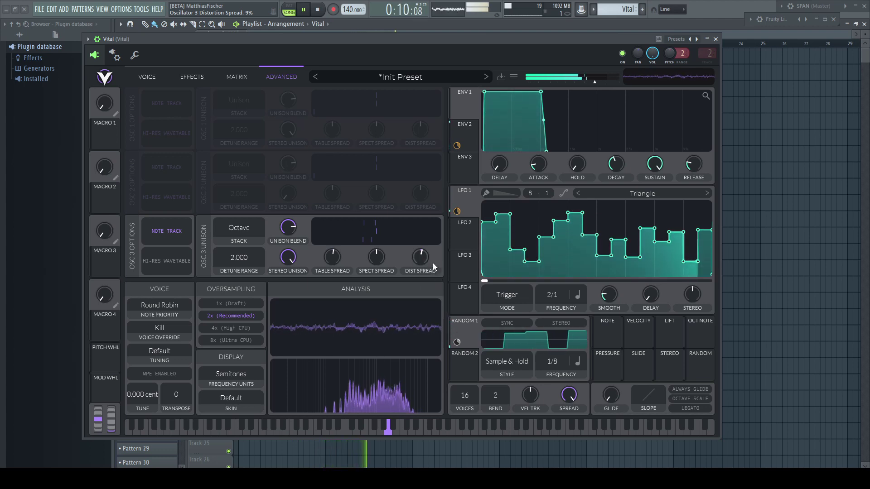
# Step: Assign LFO 2 to oscillator 3's distortion spread and lower the modulation amount to about 0.02
pyautogui.click(464, 227)
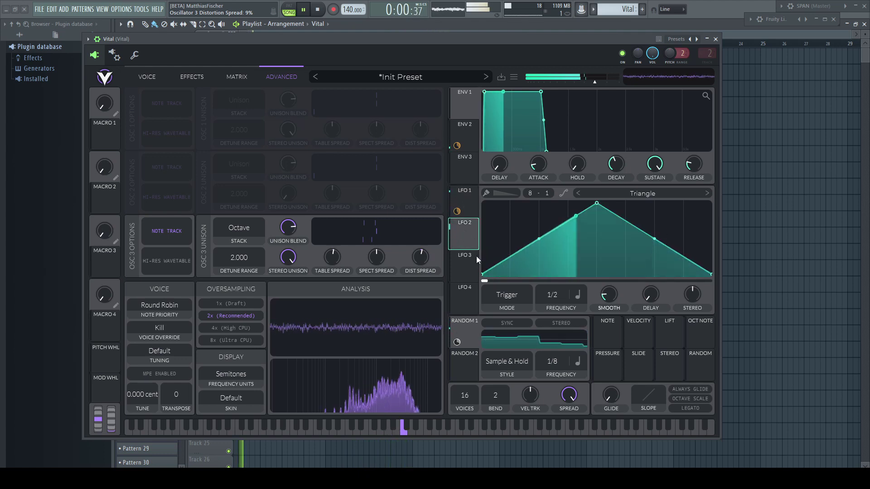
pyautogui.moveTo(461, 239); pyautogui.dragTo(423, 284)
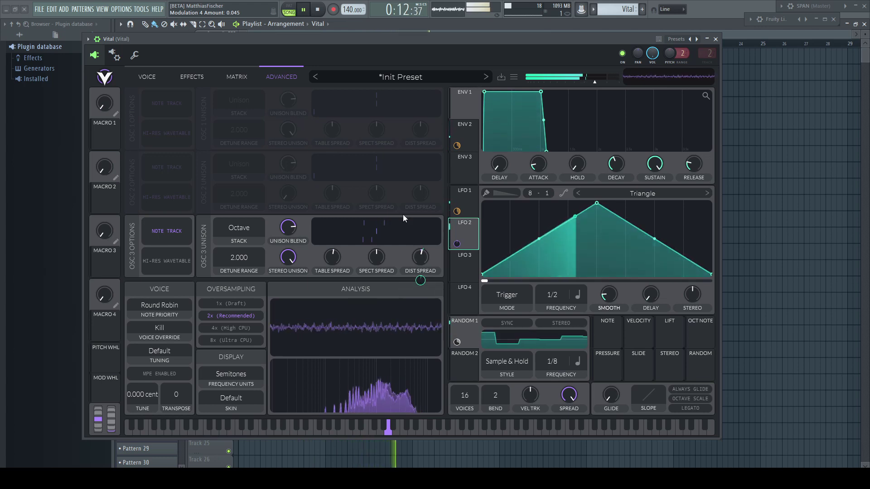
pyautogui.click(237, 77)
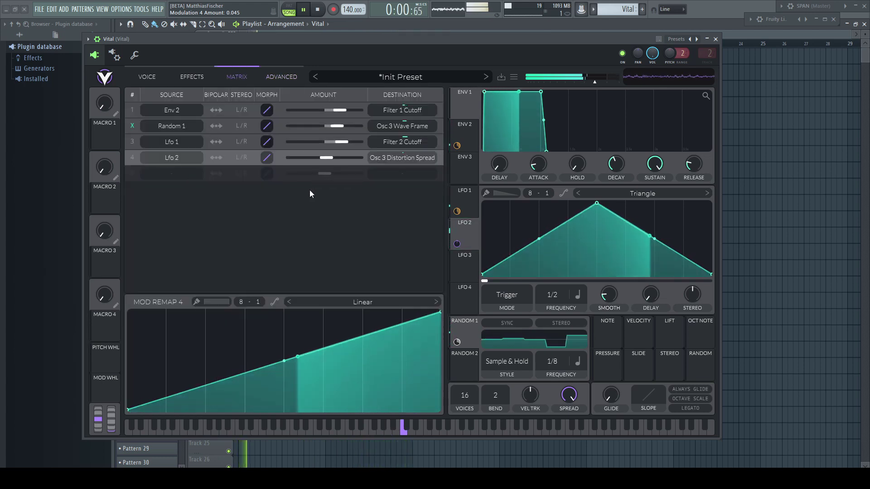
pyautogui.moveTo(328, 161)
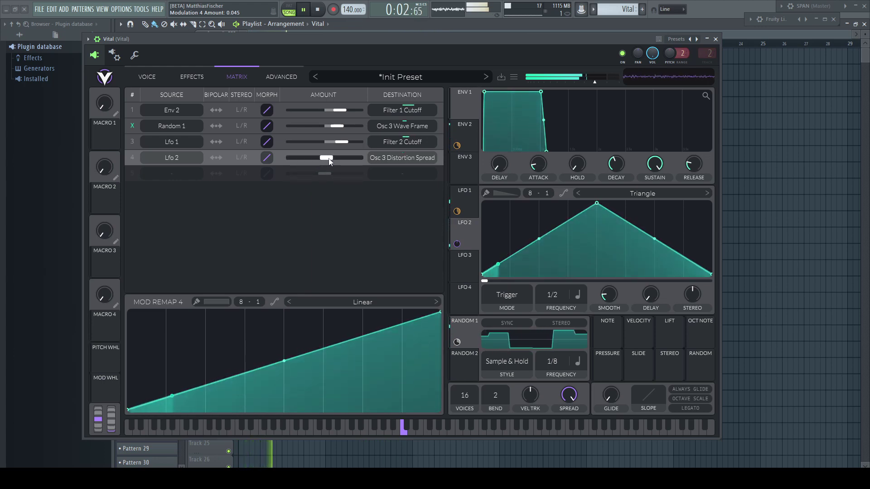
pyautogui.scroll(-1, 328, 162)
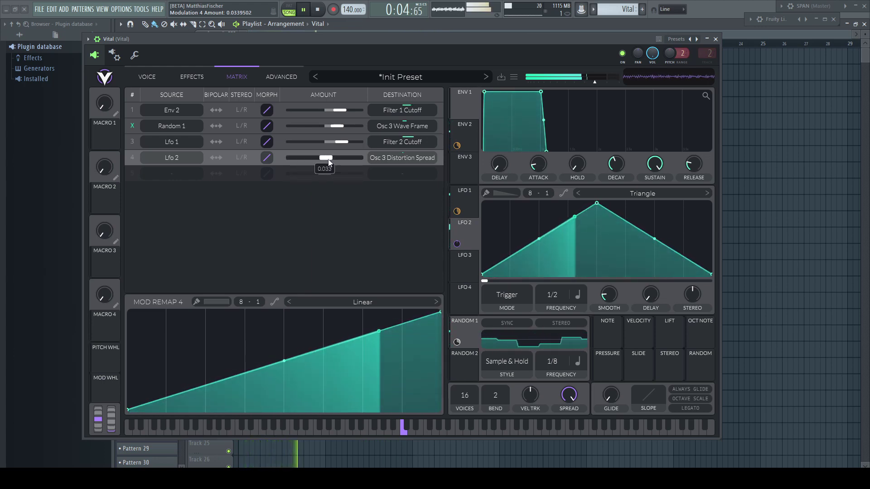
pyautogui.scroll(-2, 327, 159)
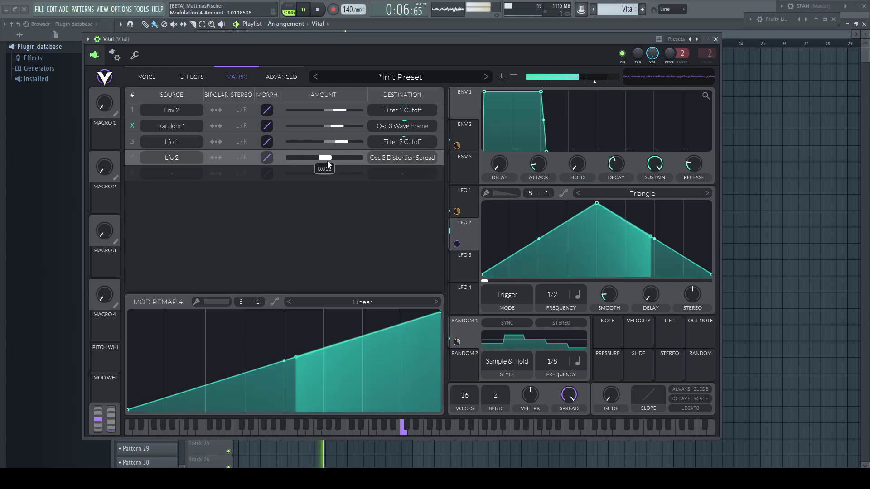
pyautogui.scroll(-1, 327, 162)
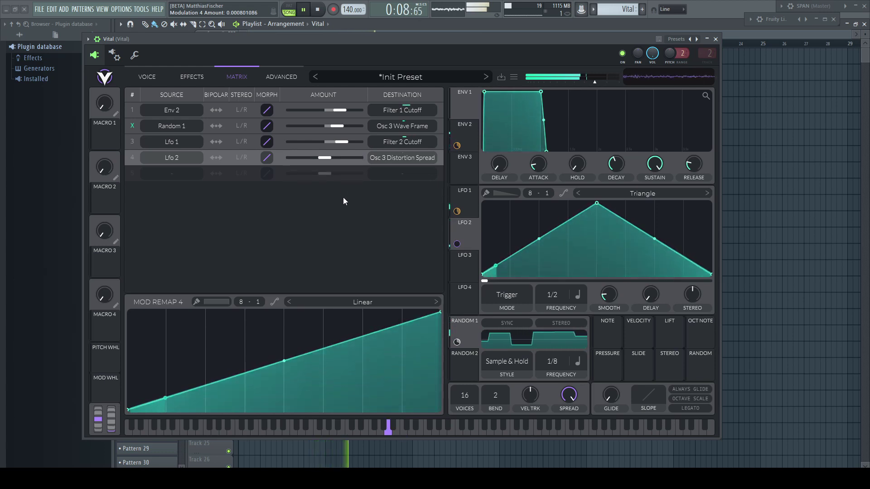
pyautogui.scroll(2, 331, 159)
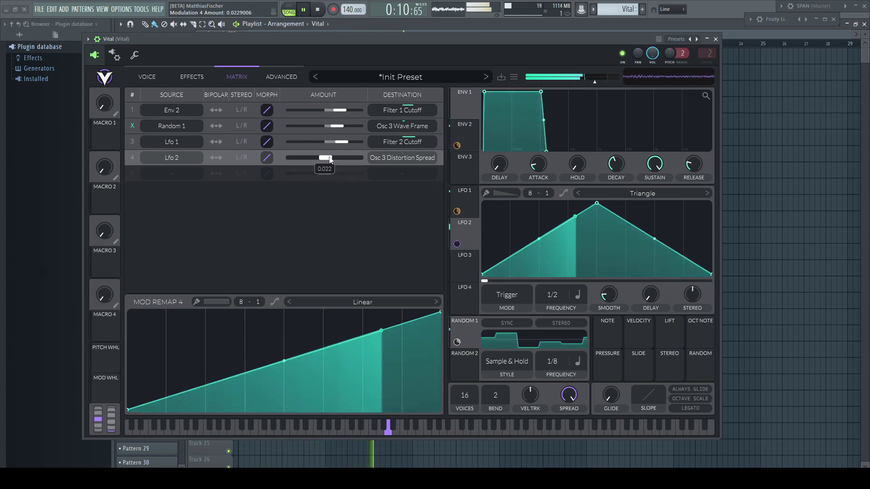
# Step: Set LFO 2's tempo-synced frequency to 8/1
pyautogui.scroll(1, 555, 295)
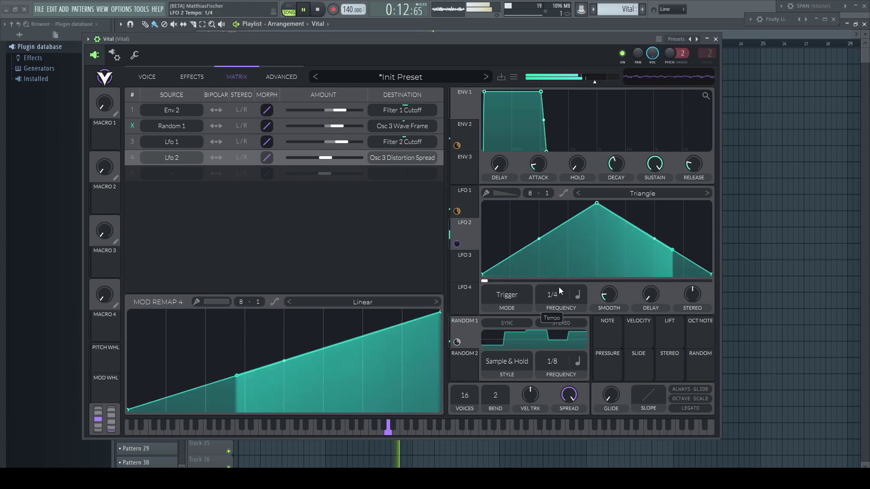
pyautogui.scroll(-4, 562, 296)
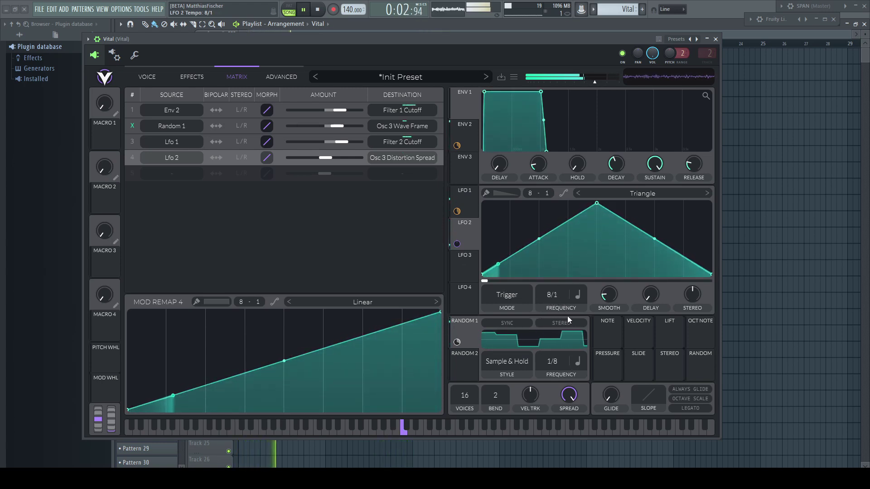
pyautogui.scroll(-1, 566, 301)
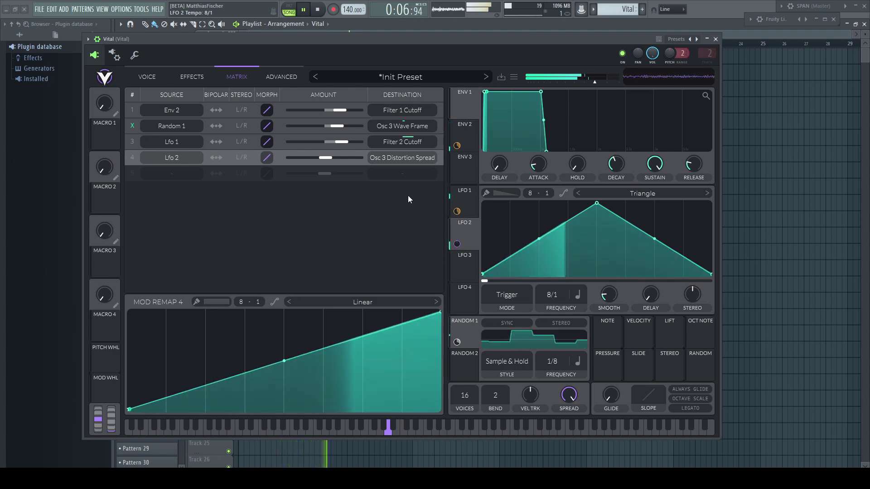
# Step: Raise oscillator 3's unison voices to 5
pyautogui.click(147, 76)
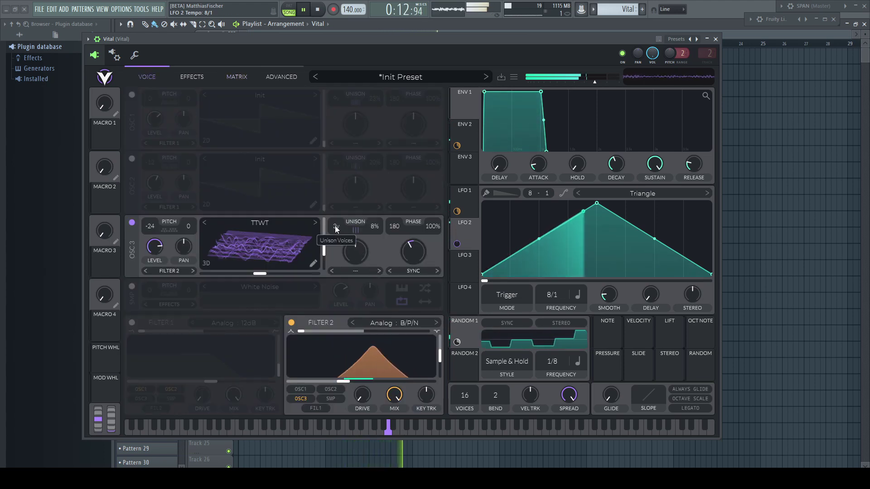
pyautogui.moveTo(336, 221); pyautogui.dragTo(349, 242)
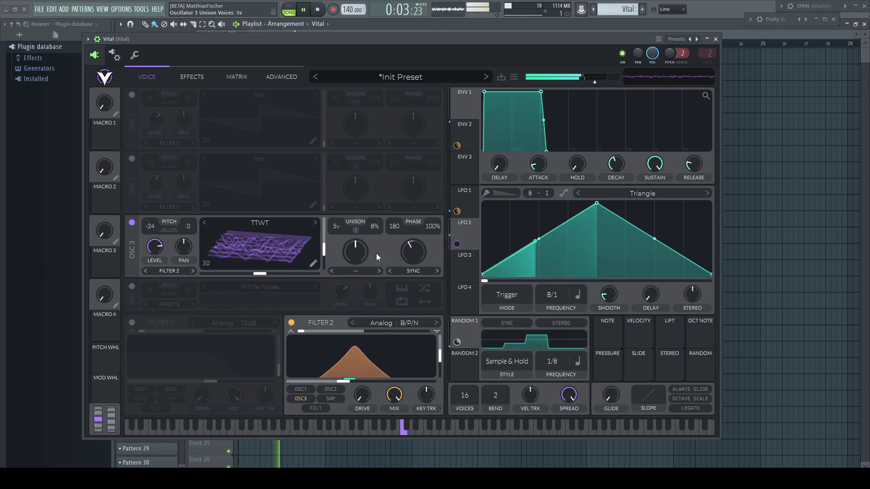
# Step: Try the 2x Octave and Power Chord stack styles on oscillator 3, and restore the Octave style
pyautogui.click(277, 77)
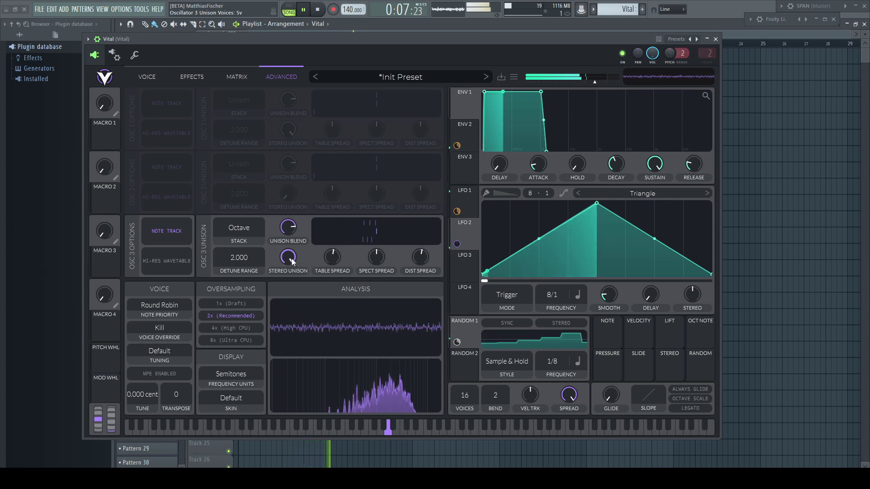
pyautogui.click(237, 227)
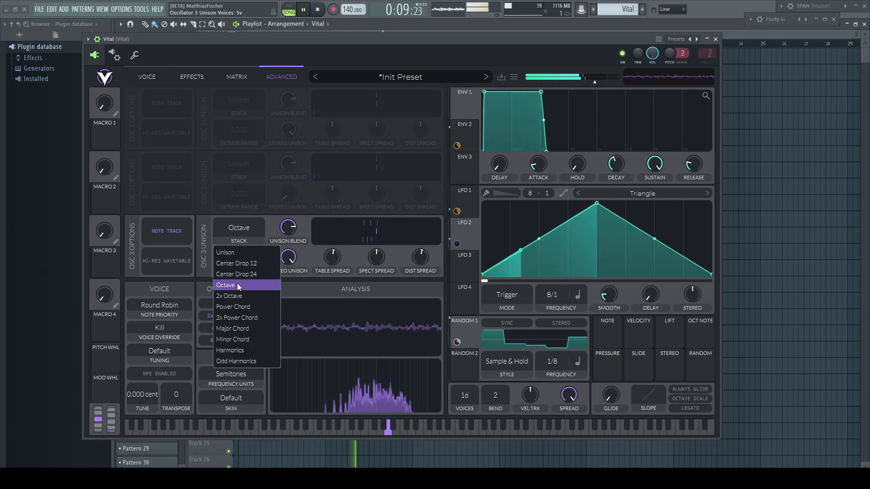
pyautogui.click(233, 297)
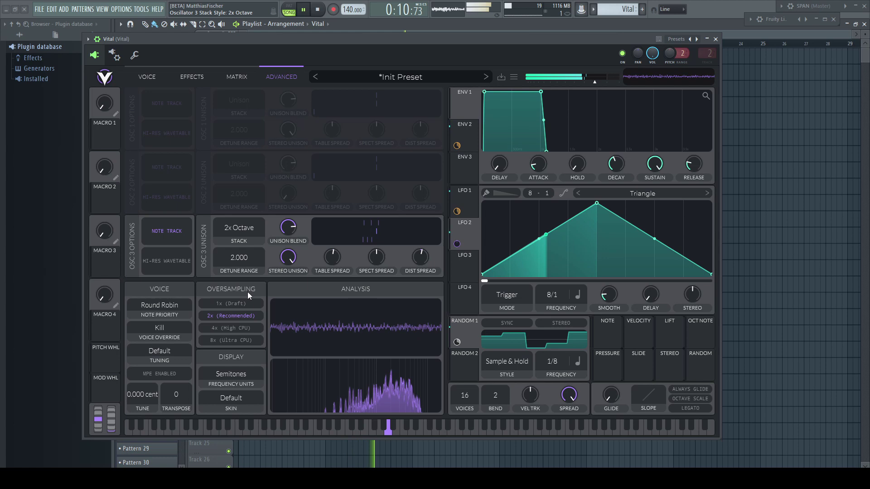
pyautogui.click(235, 229)
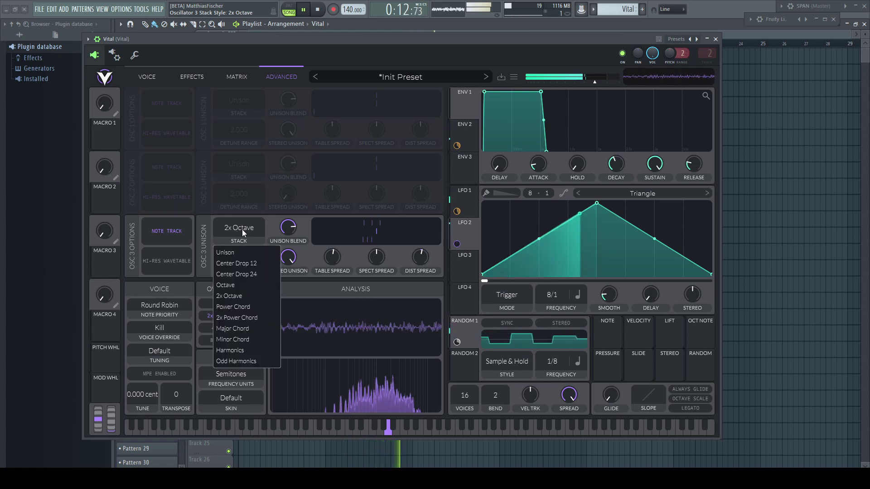
pyautogui.click(246, 307)
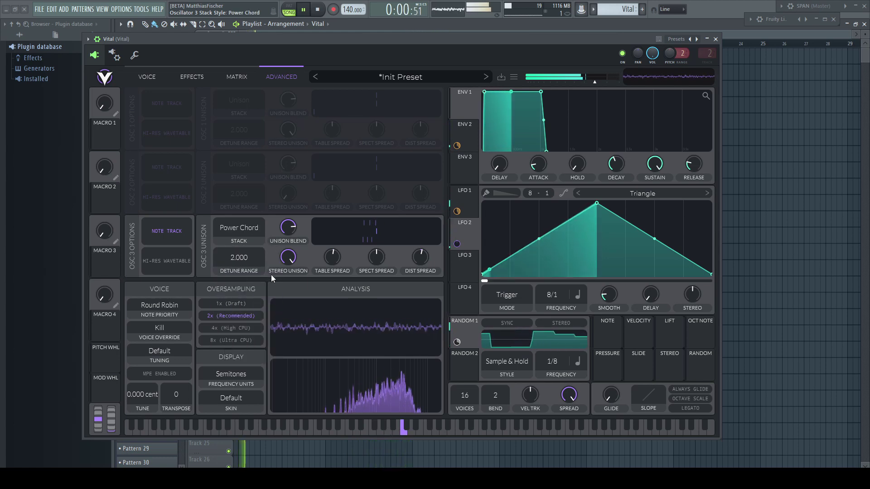
pyautogui.click(238, 227)
pyautogui.click(237, 286)
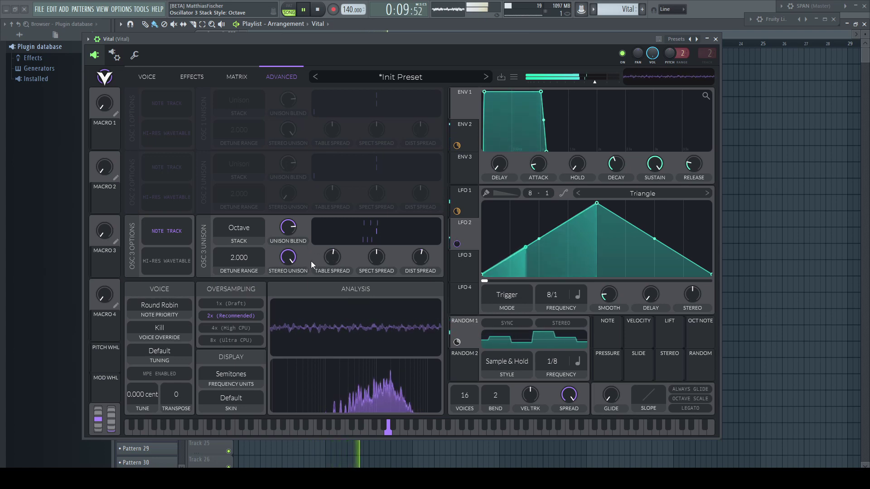
# Step: Adjust oscillator 3's table spread to 11.52
pyautogui.scroll(3, 330, 259)
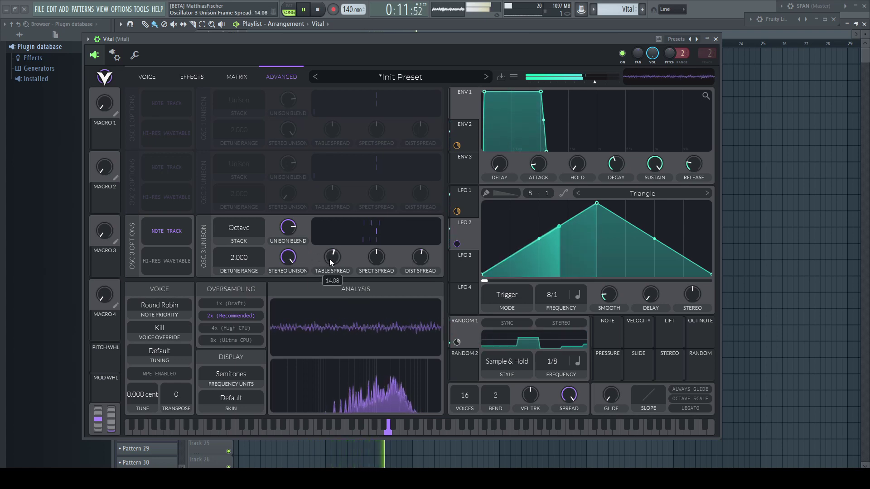
pyautogui.scroll(-2, 330, 259)
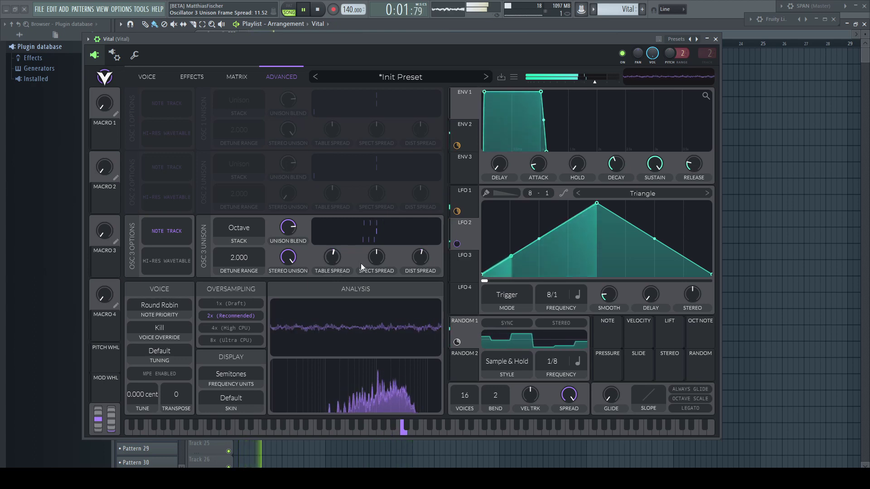
# Step: Try raising oscillator 3's spectral spread to 19%, reset it to 0%, and stop playback
pyautogui.scroll(4, 379, 259)
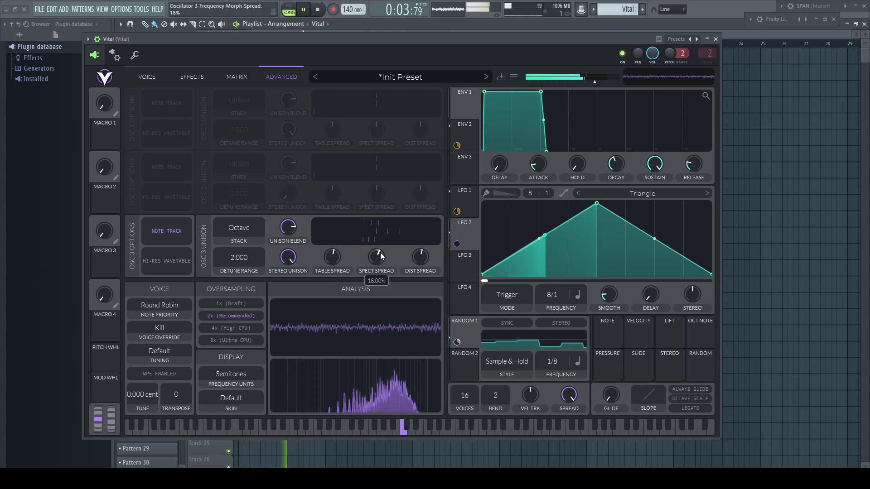
pyautogui.scroll(1, 381, 254)
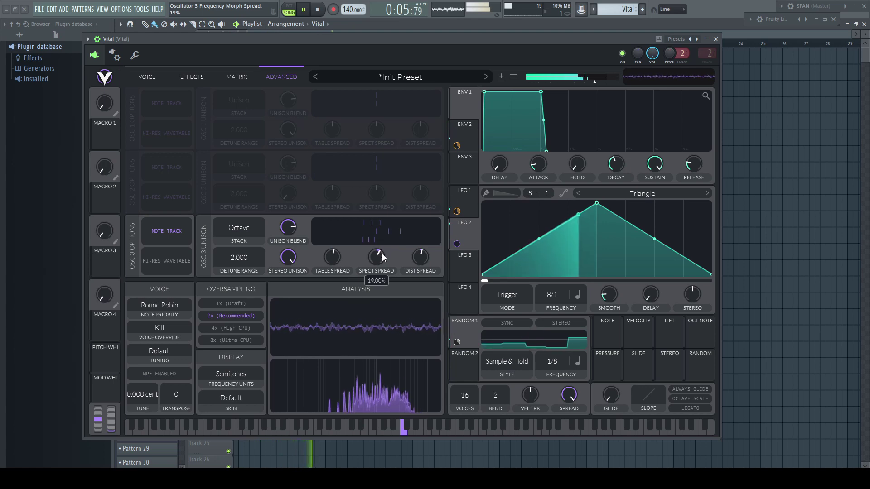
pyautogui.scroll(-4, 382, 255)
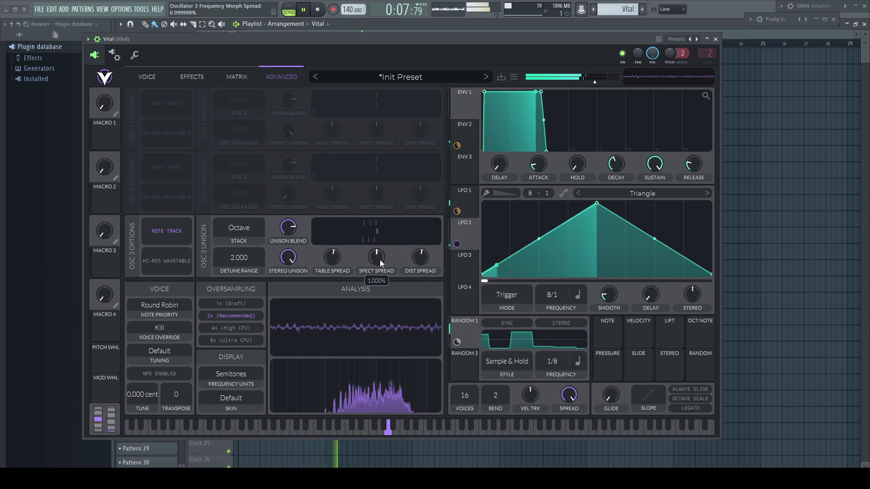
pyautogui.scroll(-1, 379, 259)
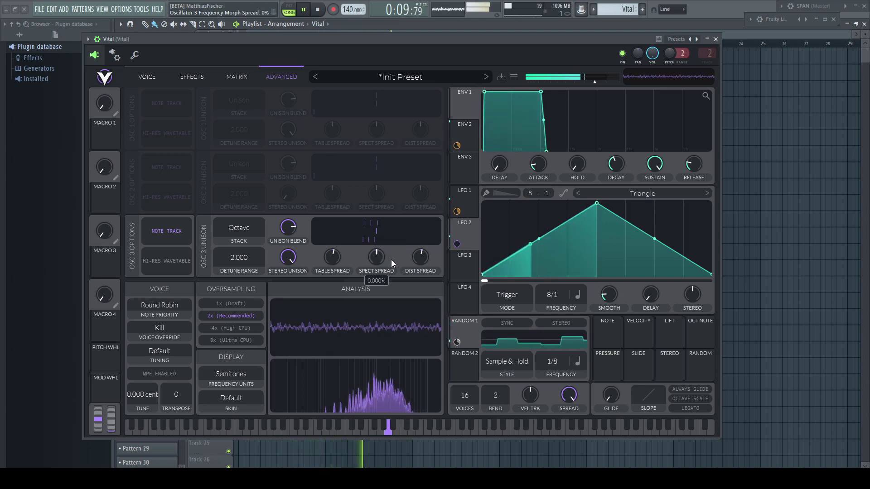
pyautogui.press('space')
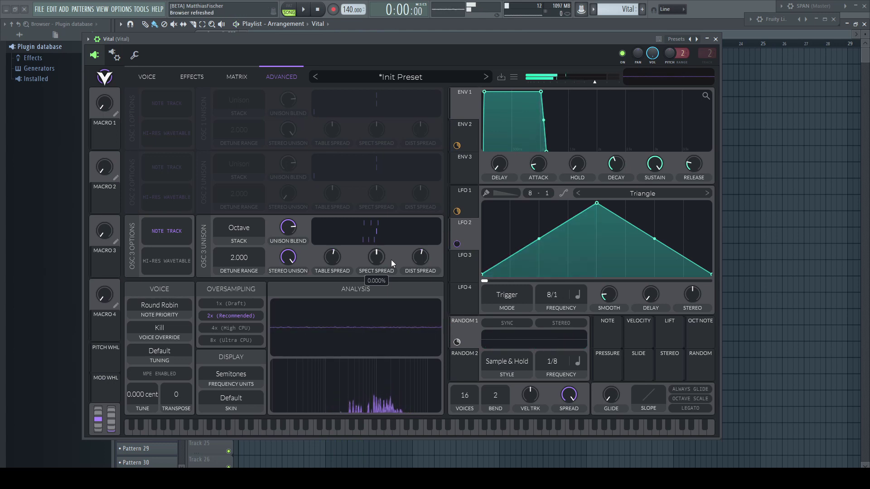